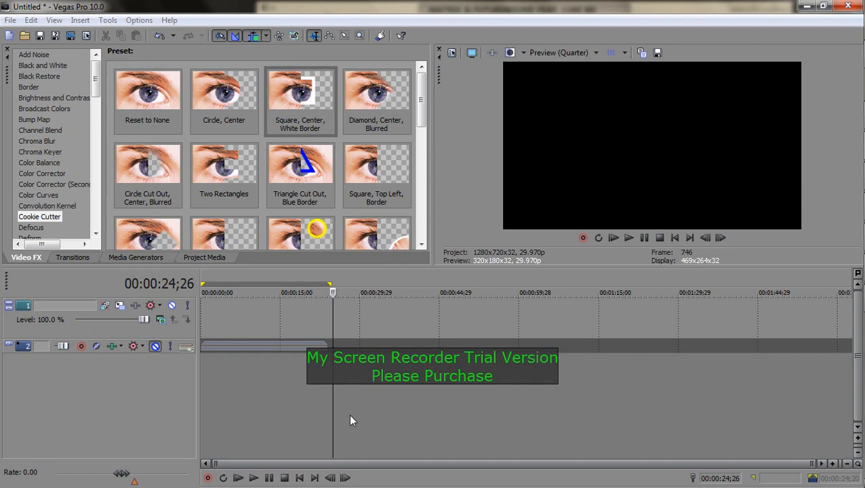
- Switch to Windows Explorer and browse from AMVS through BBT's, Team Work BBT and Round 2 to the parts and images folder
mouse_move(843, 297)
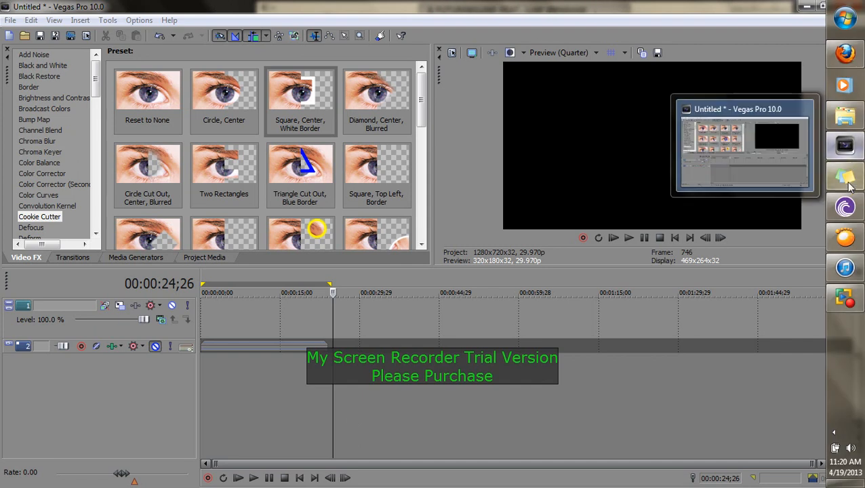
left_click(851, 117)
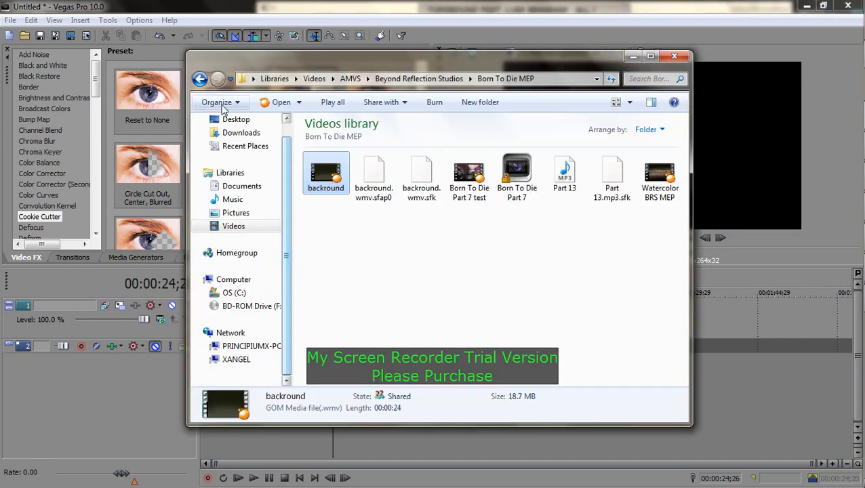
left_click(200, 80)
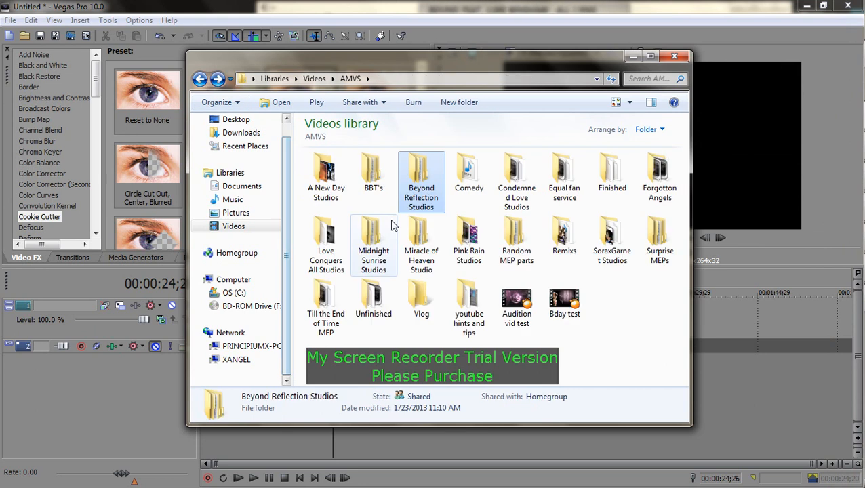
double_click(377, 174)
double_click(420, 171)
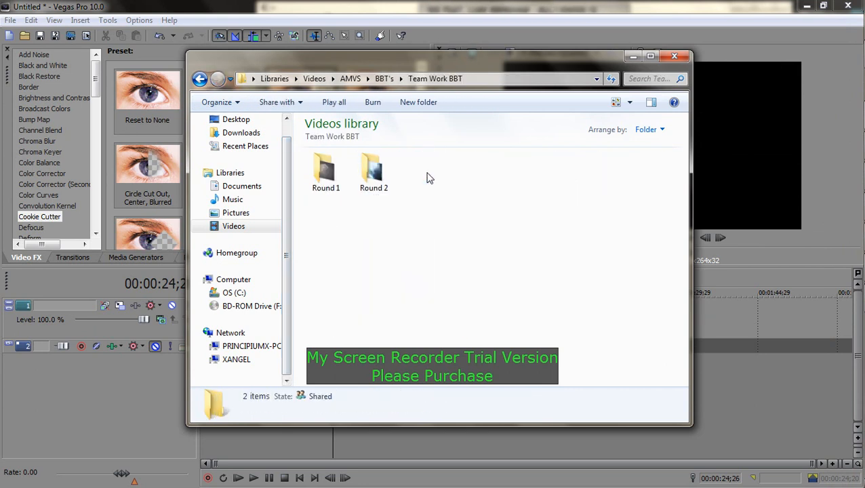
double_click(366, 174)
left_click(317, 177)
double_click(317, 177)
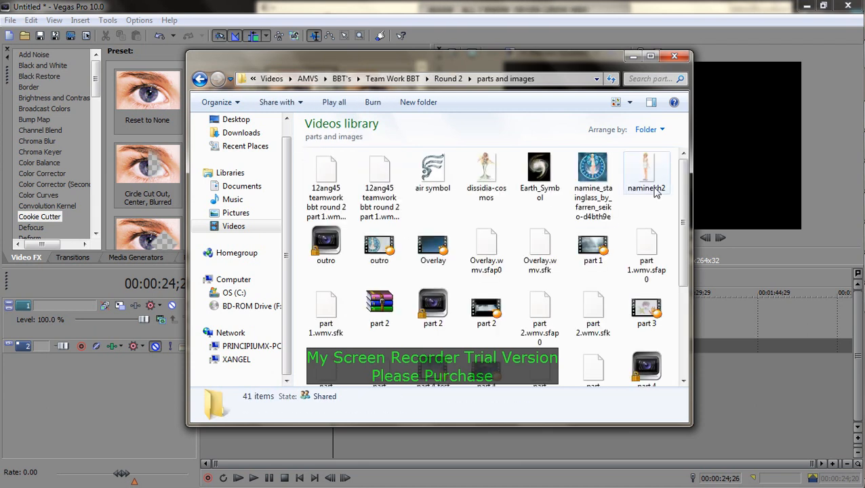
- Play the part 2 video with the volume muted, watch its opening seconds and close the player
left_click_drag(685, 244, 685, 262)
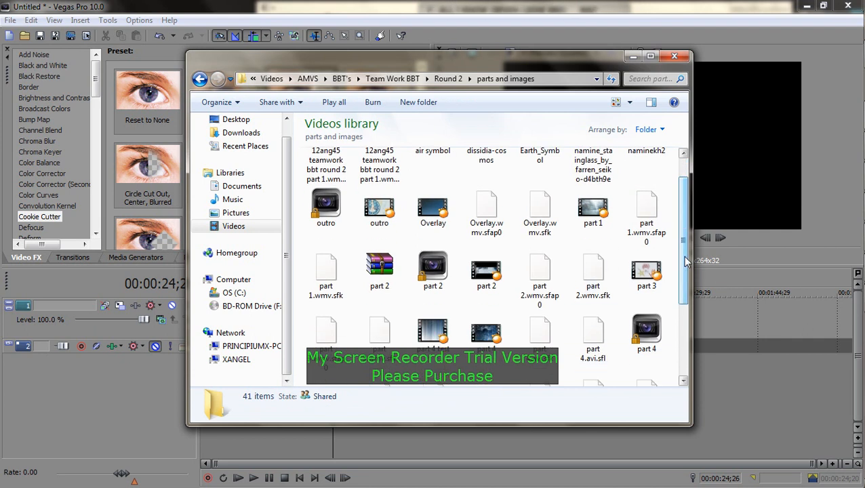
double_click(482, 279)
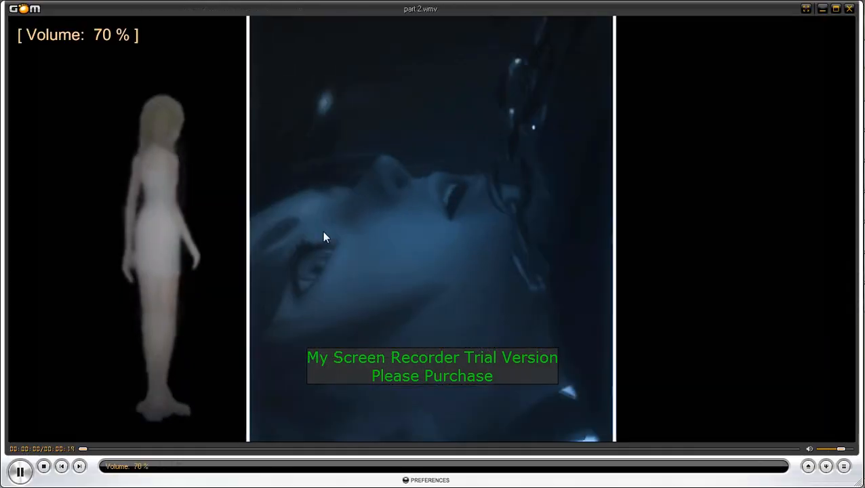
scroll(325, 234, "down", 6)
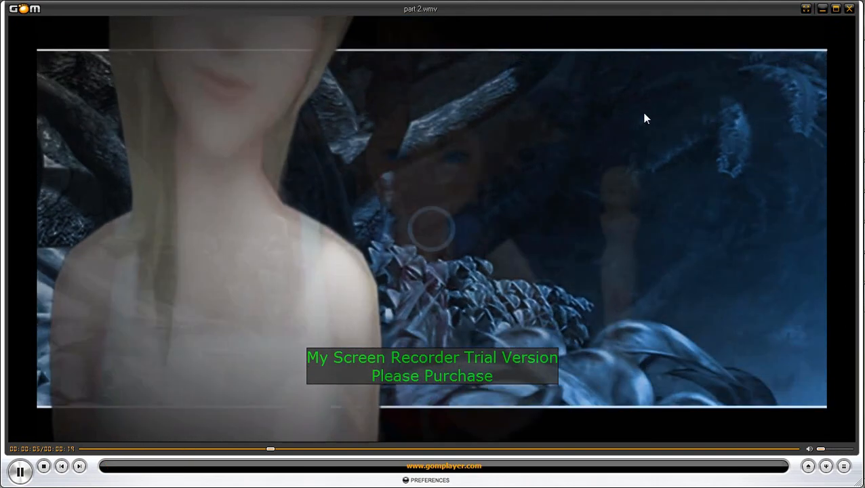
mouse_move(840, 8)
left_click(840, 8)
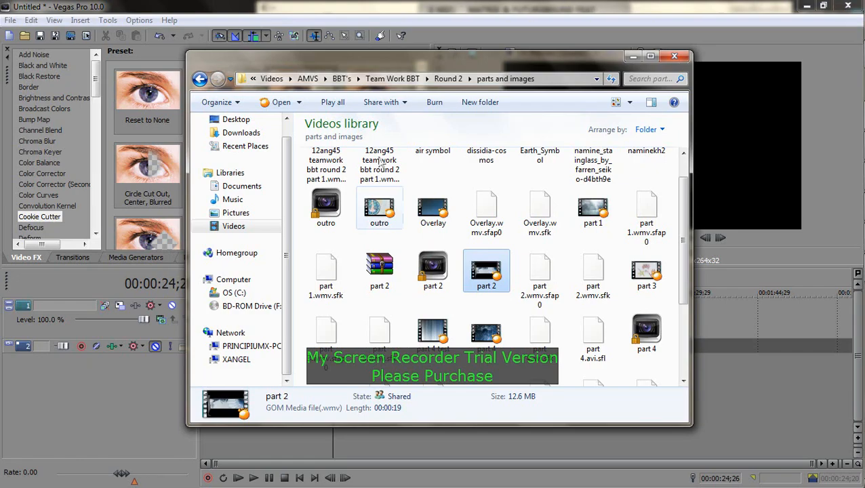
- Go back to the AMVS folder and open Typography MEP inside Beyond Reflection Studios
left_click(200, 79)
left_click(200, 78)
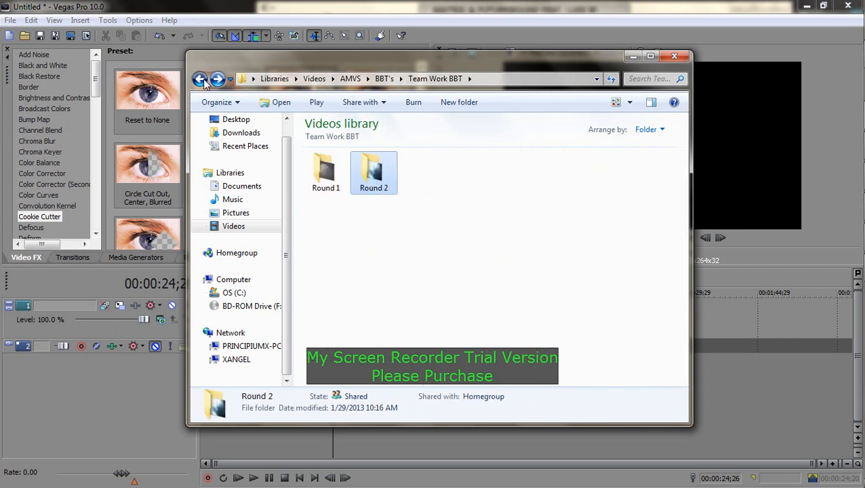
left_click(201, 79)
left_click(202, 79)
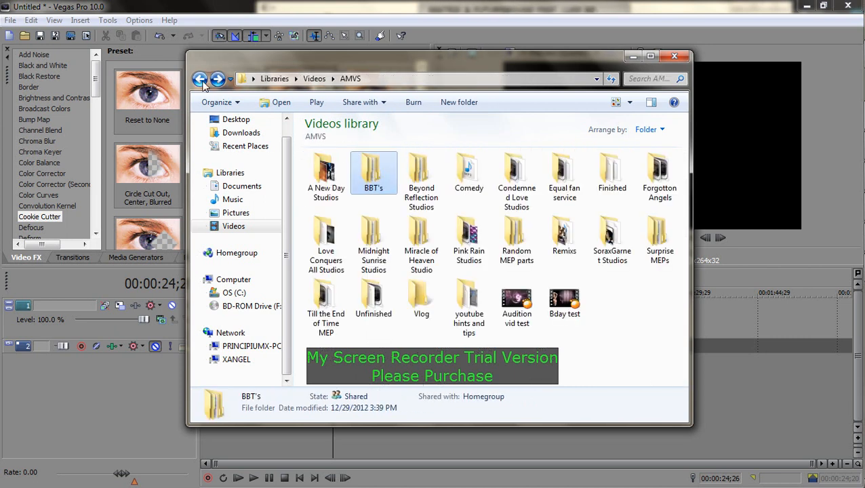
double_click(430, 172)
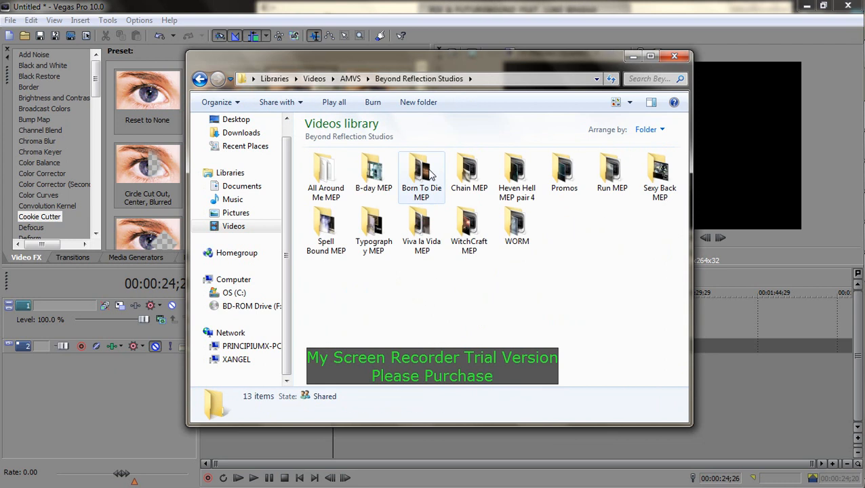
double_click(374, 227)
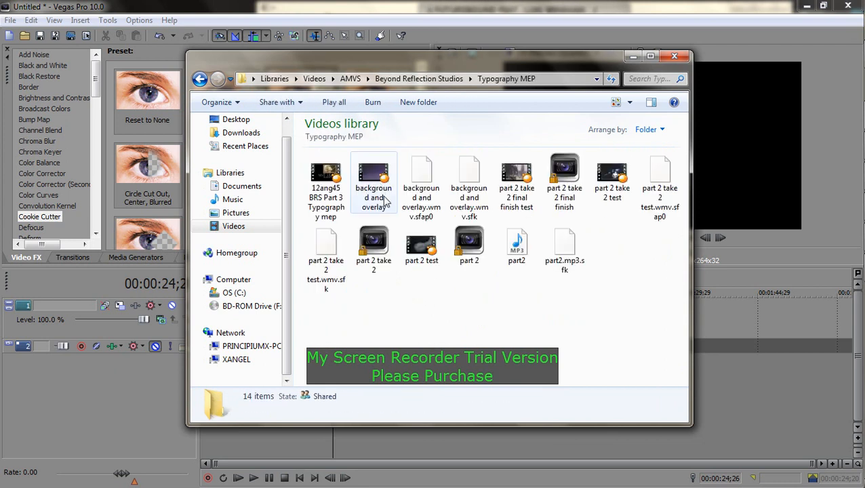
- Play the part 2 take 2 final finish test video, skip ahead through it, and close the player and folder window
left_click(526, 177)
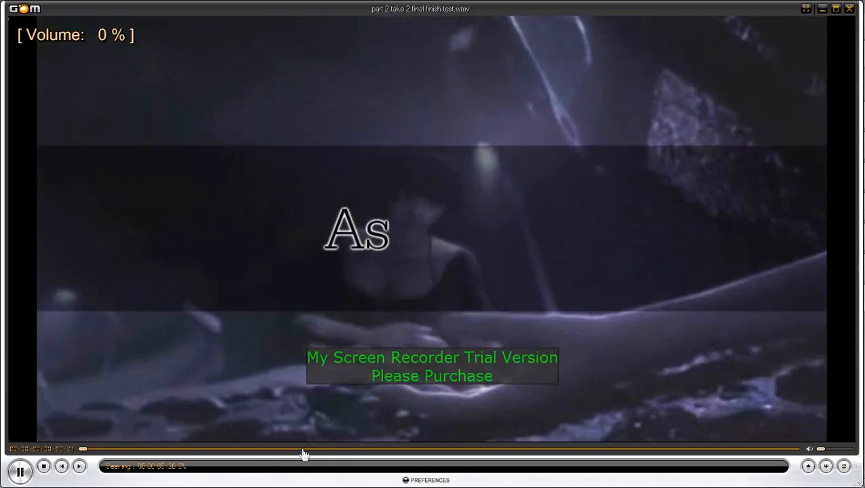
left_click(303, 449)
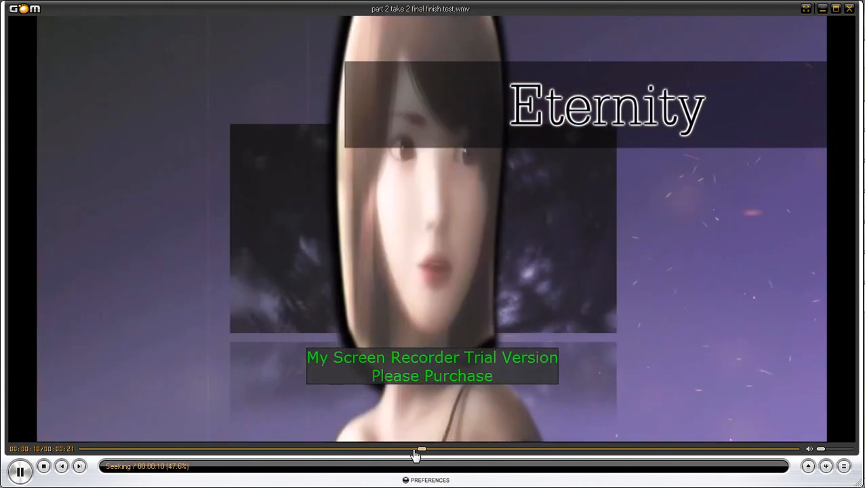
left_click(465, 449)
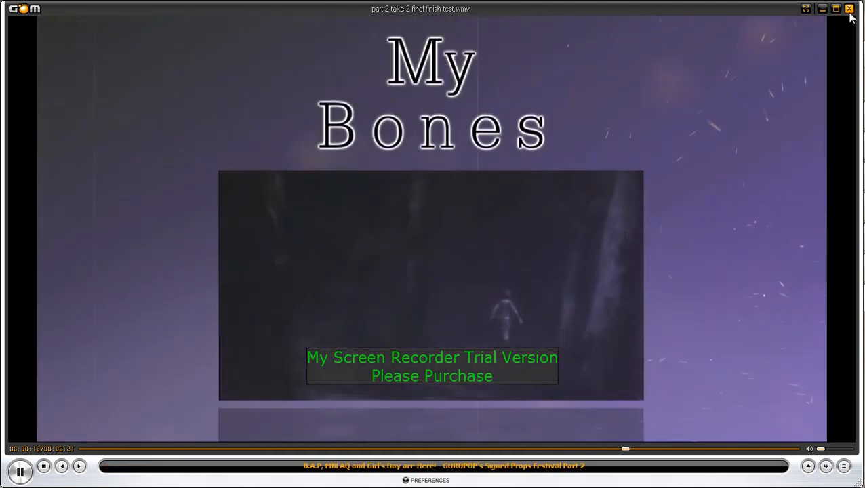
left_click(849, 10)
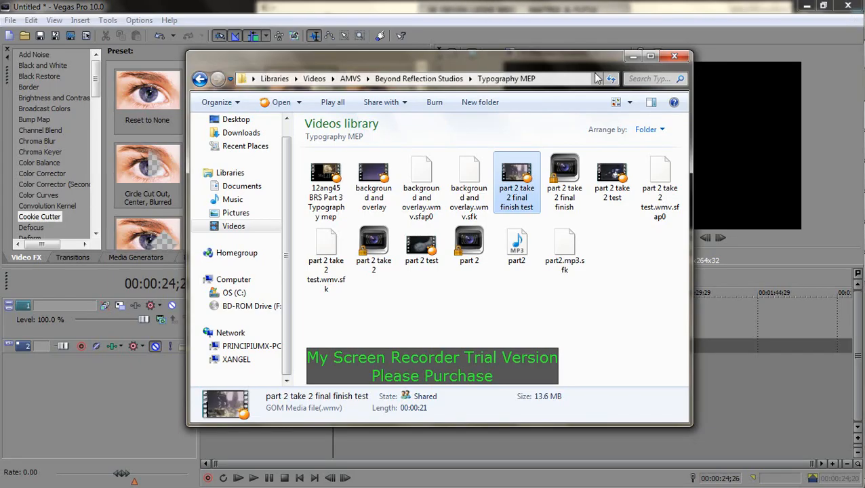
left_click(674, 55)
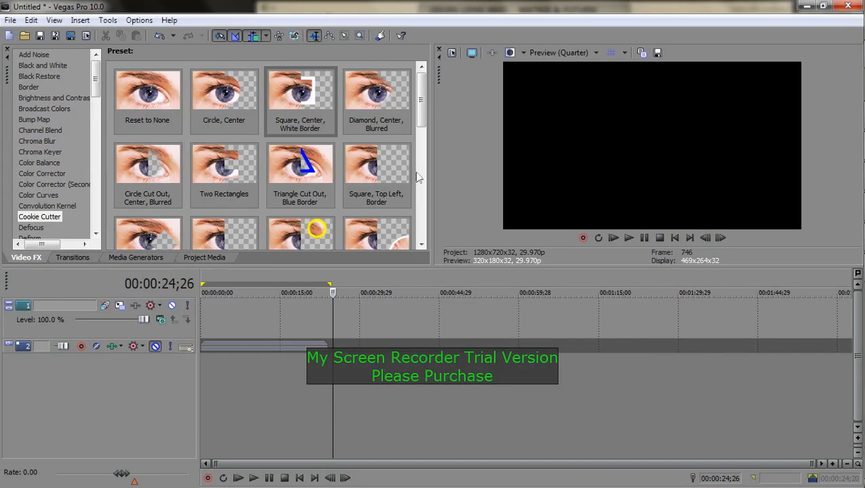
- Place backround.wmv from the project media at the start of the empty video track
left_click(223, 257)
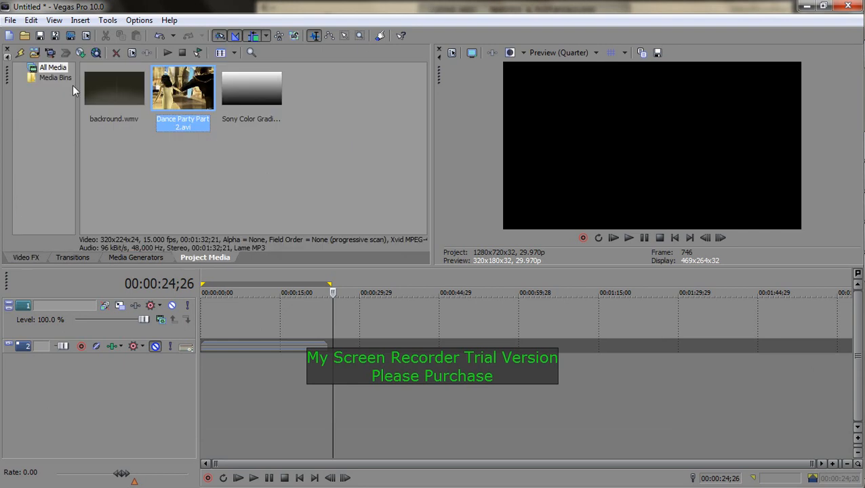
left_click(130, 76)
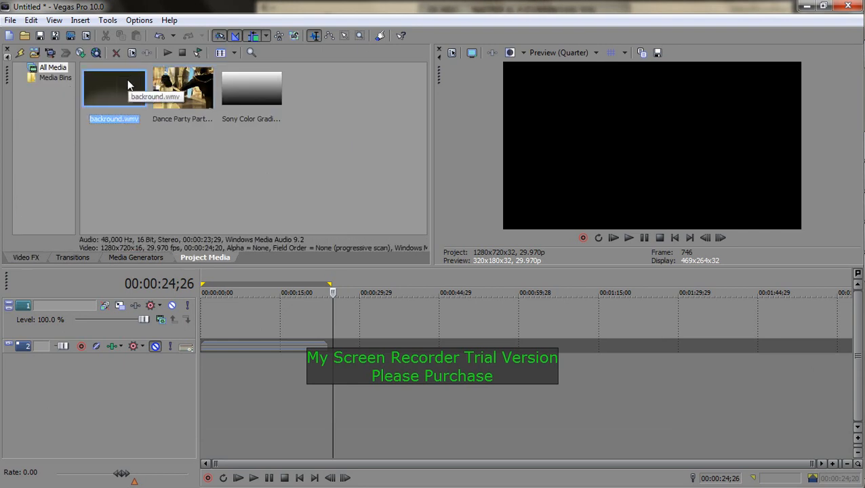
left_click_drag(129, 85, 182, 284)
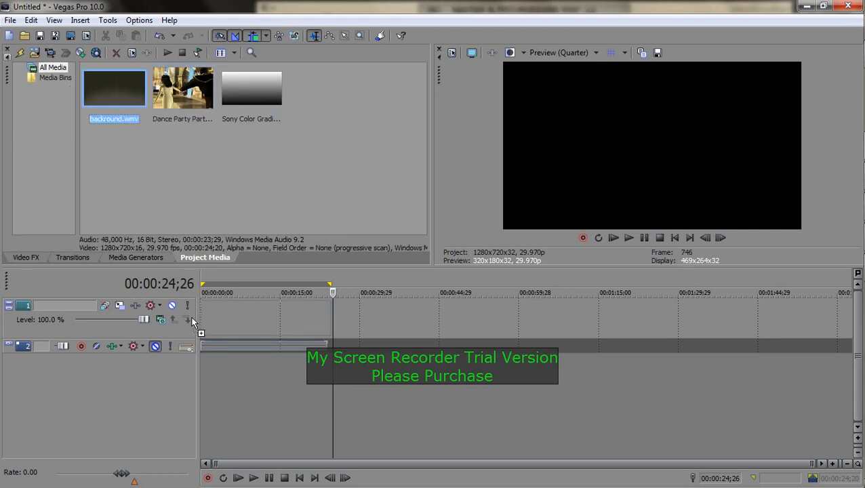
left_click_drag(193, 324, 190, 320)
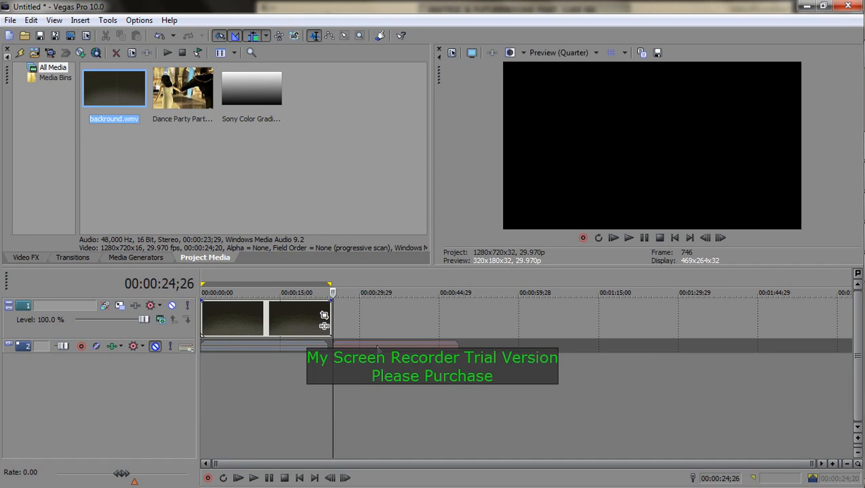
left_click(377, 348)
- Insert a video track above the background and add a Linear Black to Transparent color gradient spanning the background clip's length
right_click(276, 382)
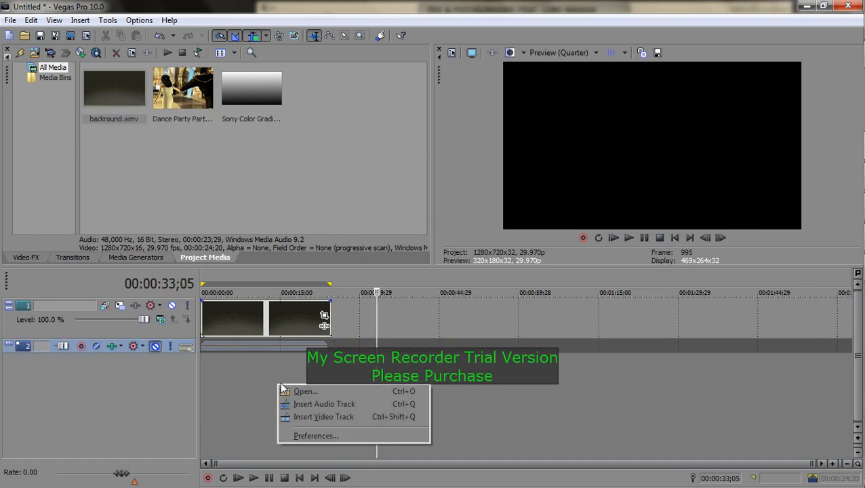
left_click(314, 418)
left_click(135, 256)
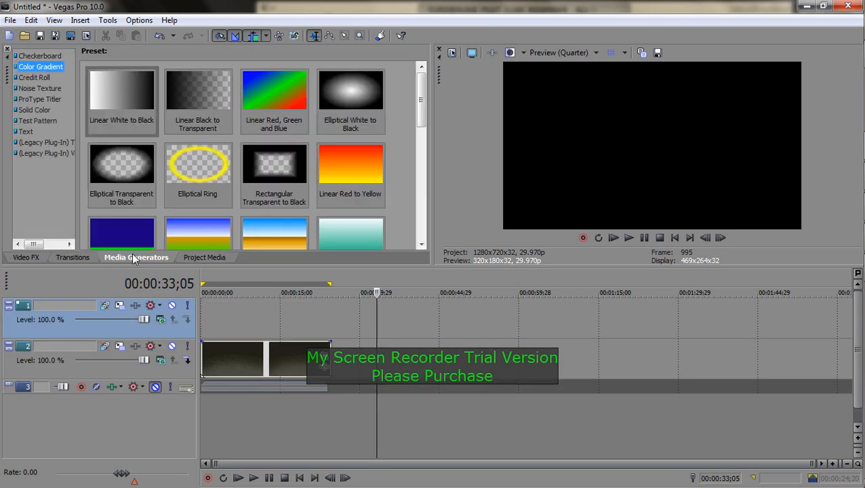
left_click_drag(208, 81, 328, 330)
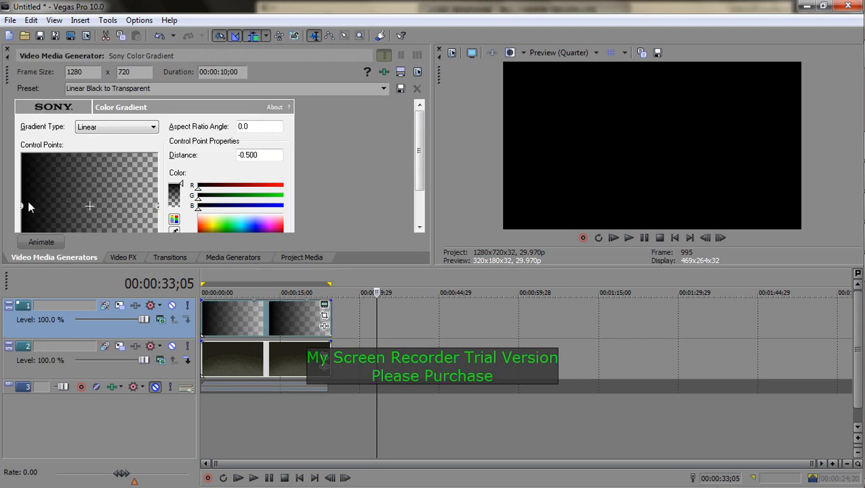
- Preview the project's first frame and move the gradient's black control point to the lower-left corner and the transparent one to the upper-right corner
left_click(205, 323)
left_click_drag(418, 165, 416, 186)
left_click_drag(20, 167, 16, 240)
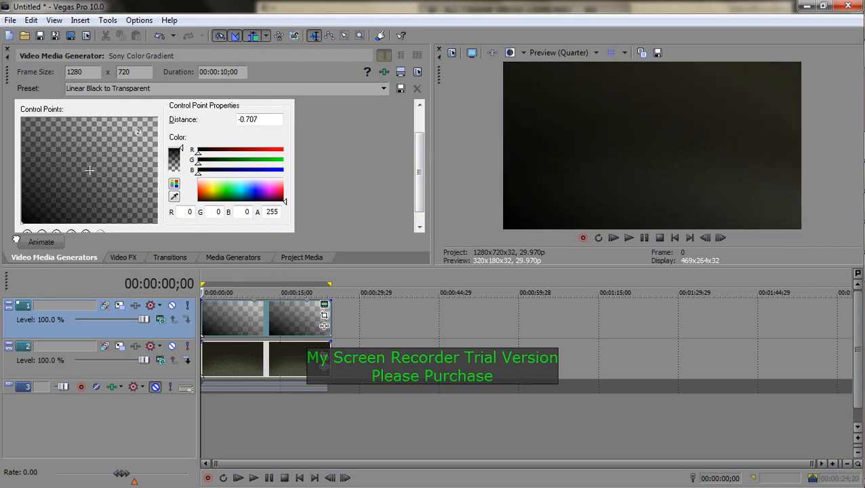
left_click_drag(141, 130, 165, 120)
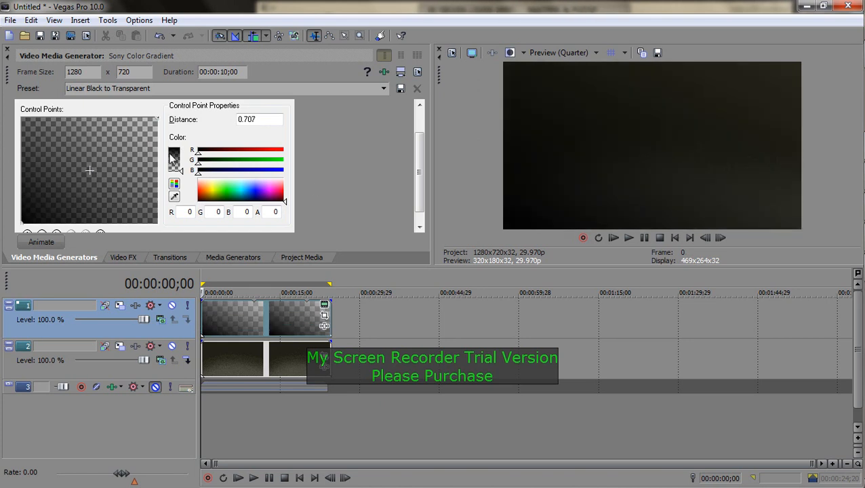
- Set the upper-right control point's color to R 13, G 185, B 255 and its alpha to 0
left_click(240, 197)
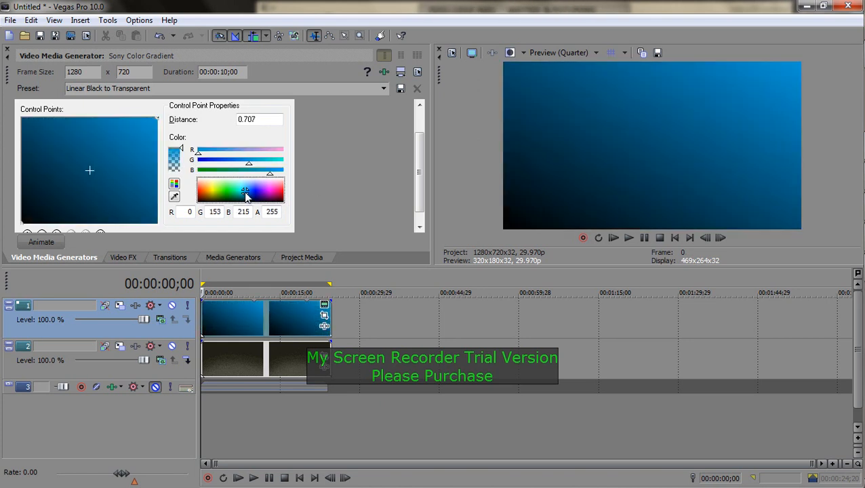
left_click(243, 190)
left_click(245, 192)
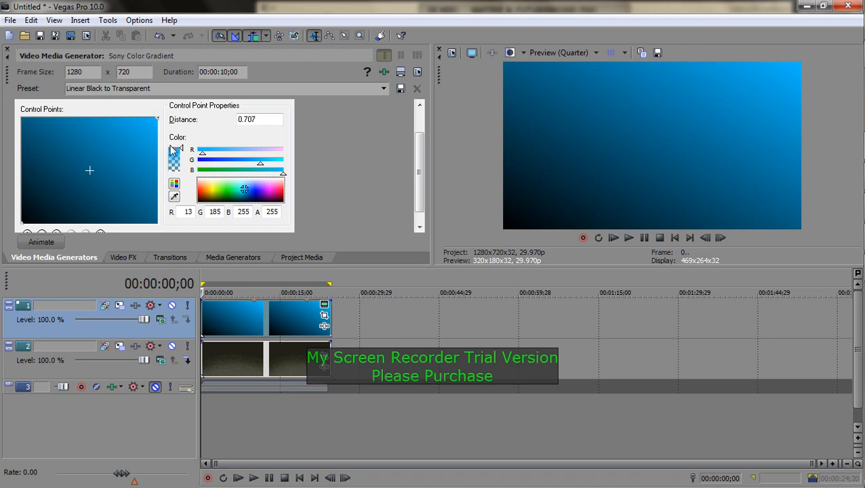
left_click_drag(183, 147, 179, 195)
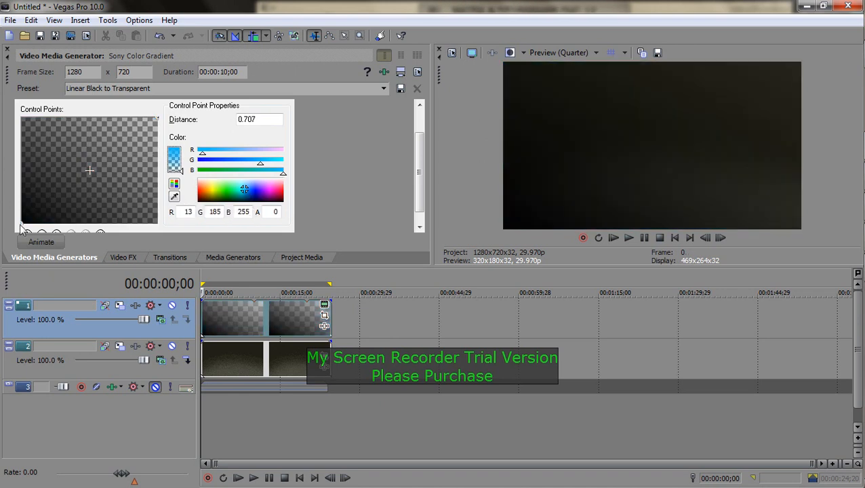
- Change the gradient's lower-left control point to an opaque teal and close the generator settings
left_click(21, 221)
mouse_move(231, 200)
left_mouse_down()
mouse_move(234, 185)
mouse_move(239, 196)
left_mouse_up()
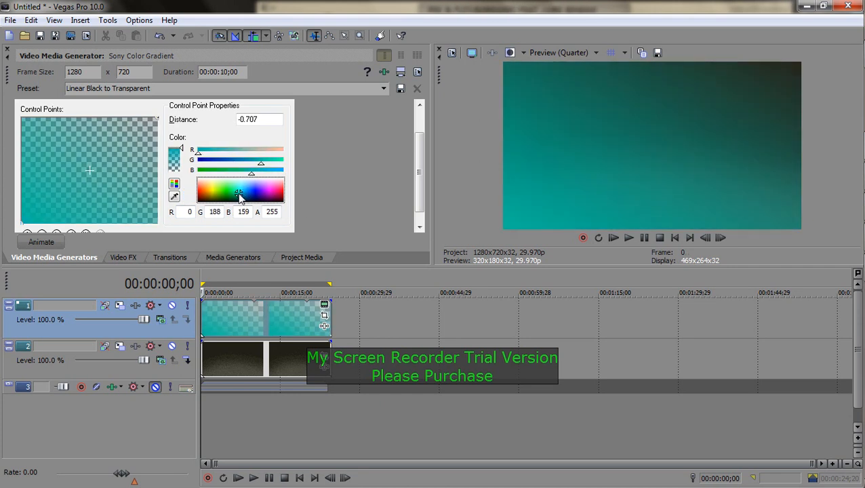
left_click(7, 50)
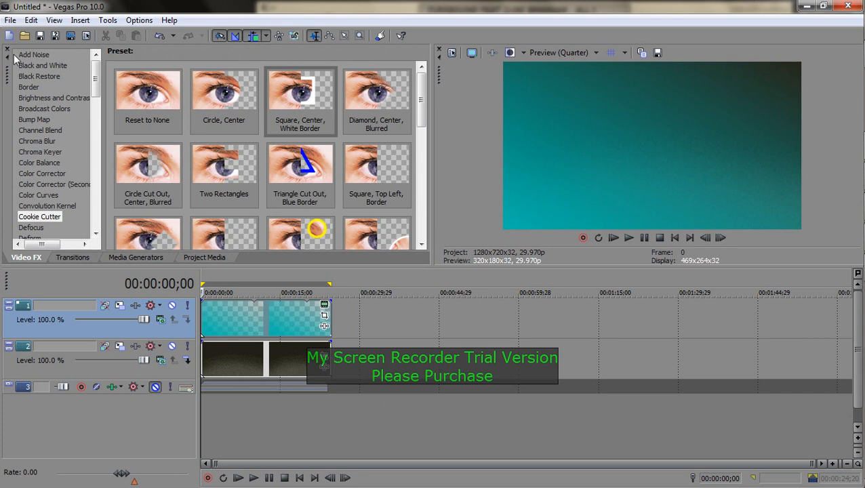
- Apply the 100% Black and White effect to the backround clip
left_click(41, 64)
left_click(156, 183)
left_click_drag(251, 362, 249, 355)
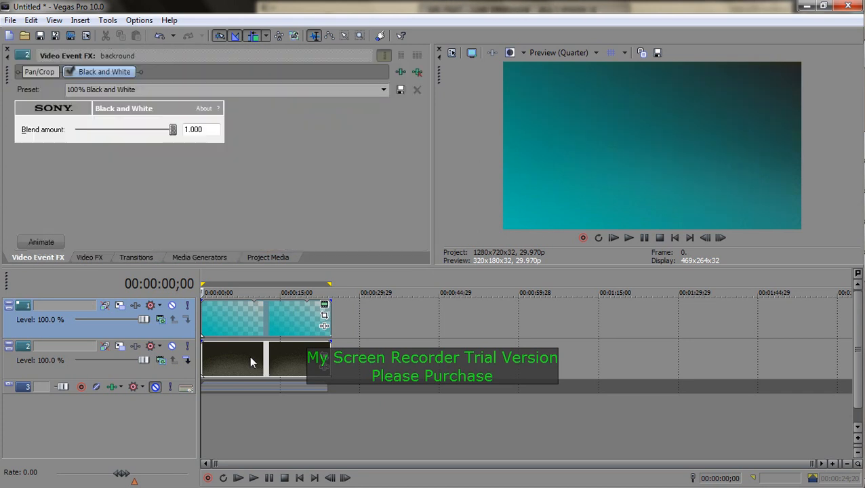
- Check the tinted background at several points on the timeline and play the preview from 00:00:05;04
left_click(212, 365)
left_click(239, 363)
left_click(254, 362)
left_click(284, 362)
left_click(229, 367)
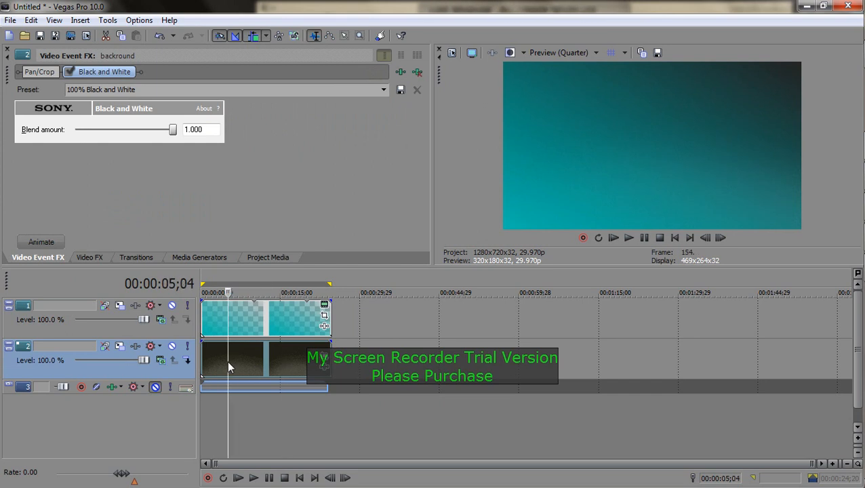
left_click(253, 478)
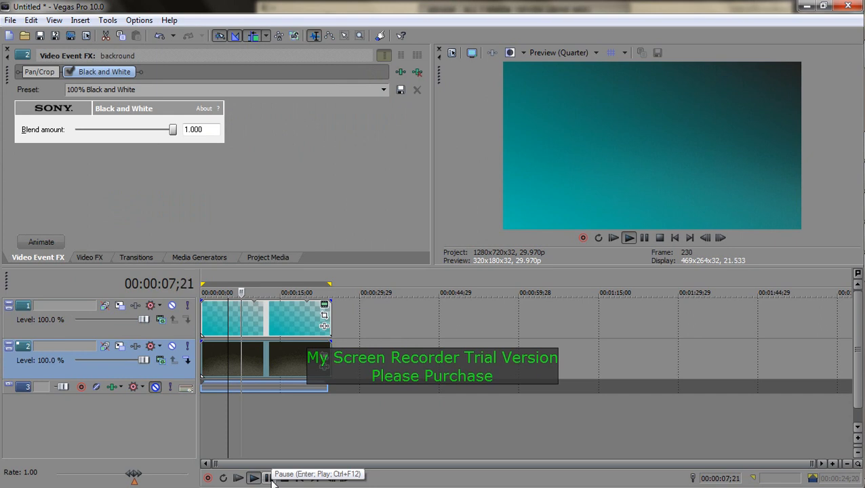
- Stop the preview and review the render format and save folder in the Render As dialog, cancelling without rendering
left_click(270, 477)
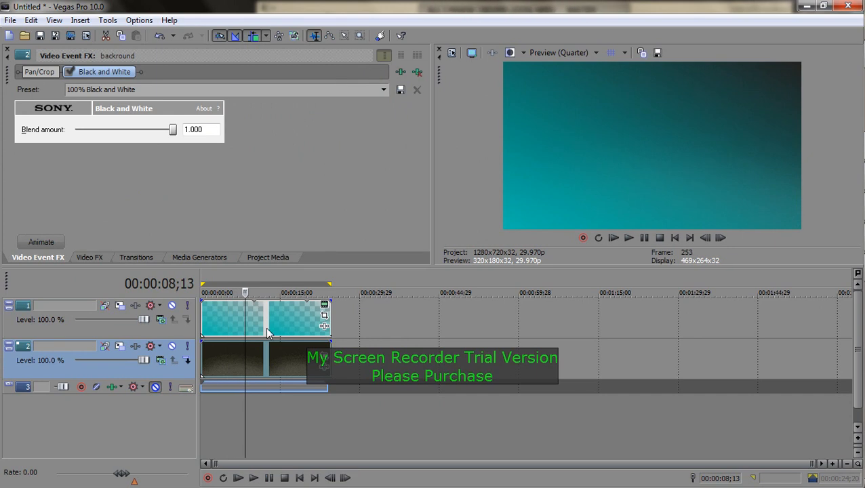
left_click(11, 20)
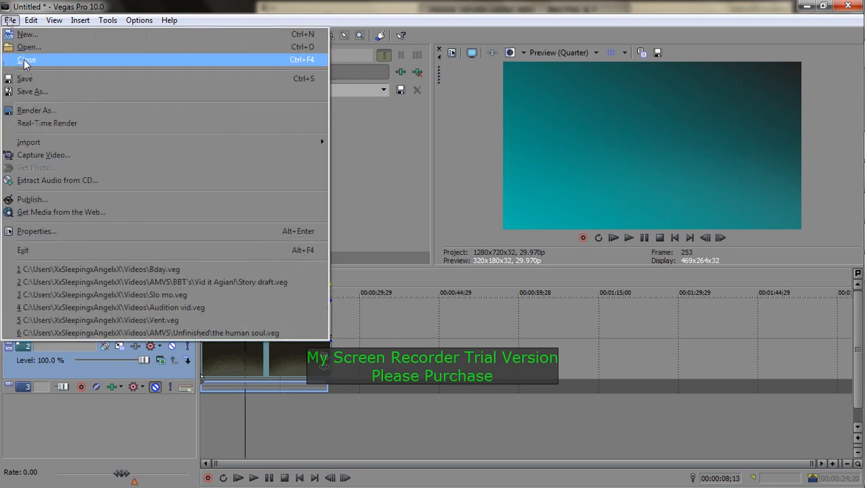
left_click(46, 111)
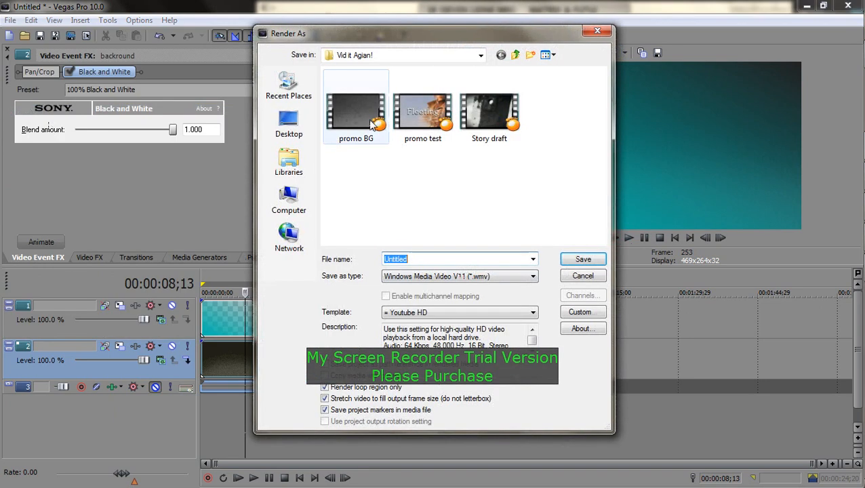
left_click(409, 274)
left_click(409, 276)
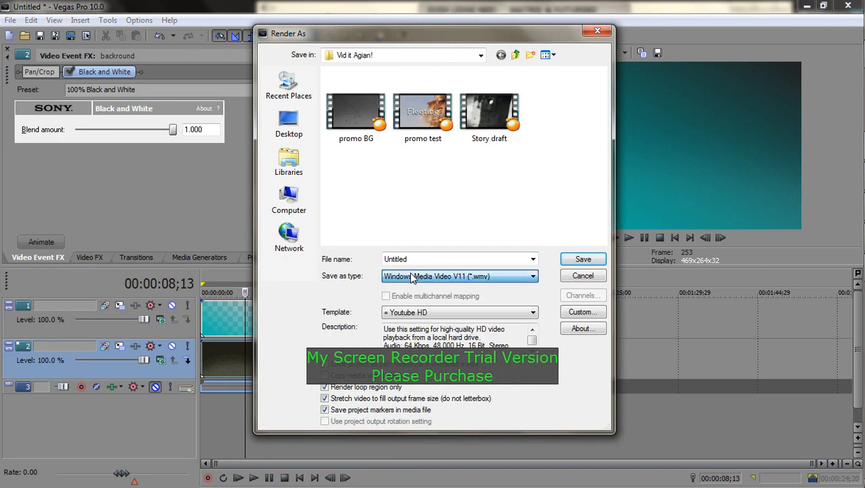
left_click(409, 63)
left_click(407, 63)
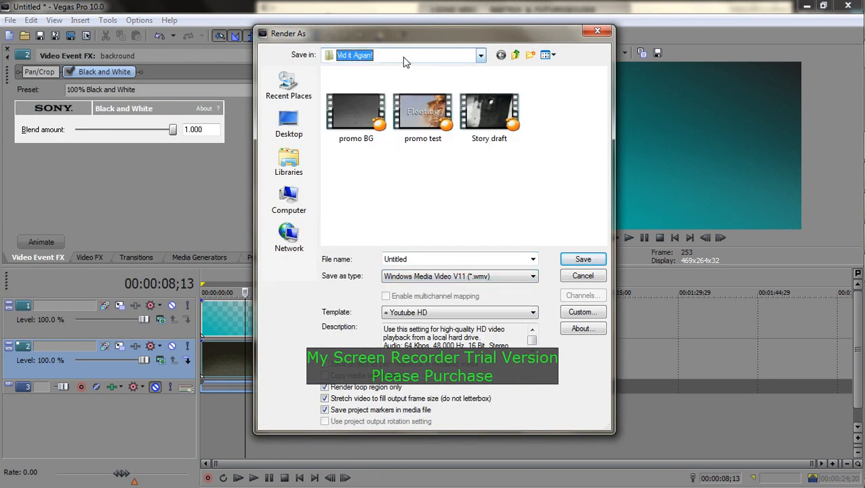
left_click(575, 281)
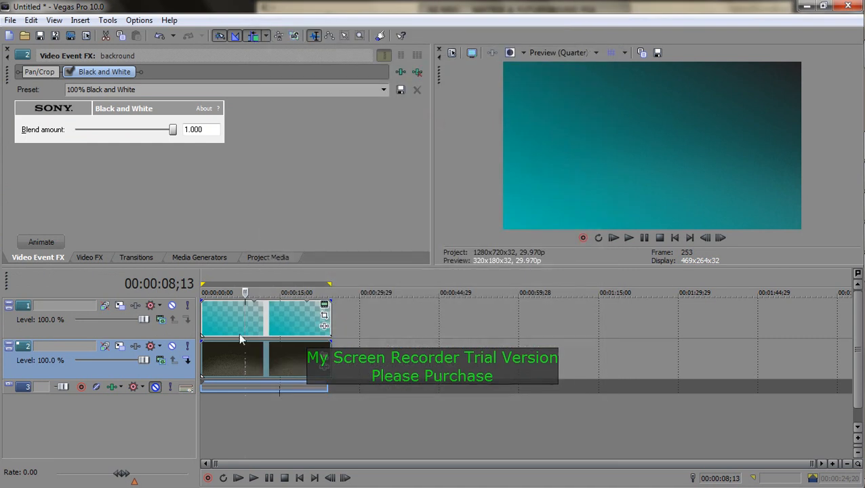
- Close the event effect settings and delete the gradient and backround clips from the timeline
left_click(8, 52)
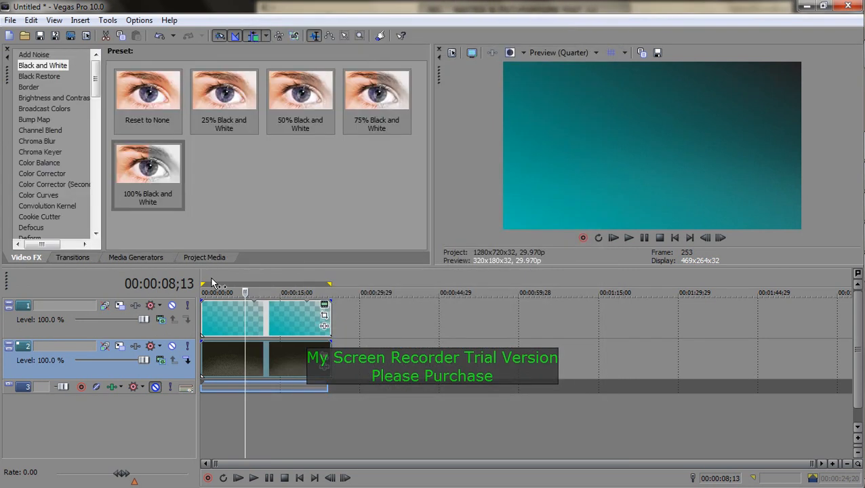
left_click(249, 304)
key("Delete")
left_click(242, 348)
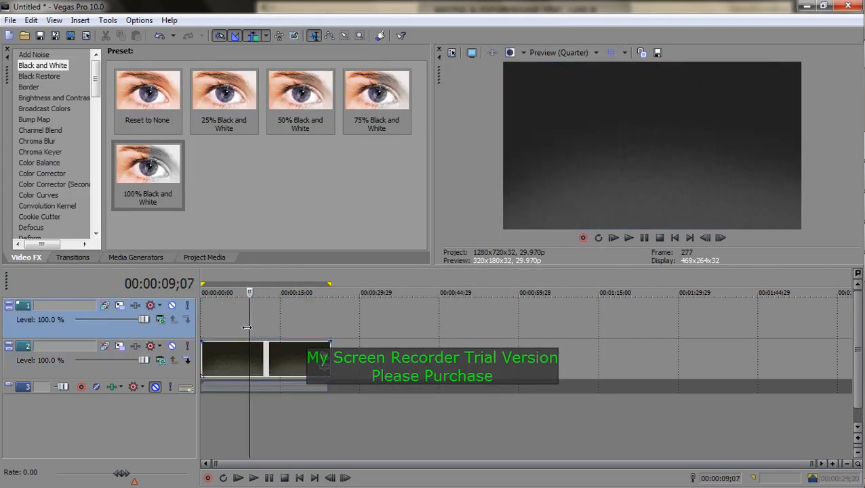
key("Delete")
- Import Overlay.wmv into the project media from the Team Work BBT Round 2 folder's parts and images
left_click(207, 258)
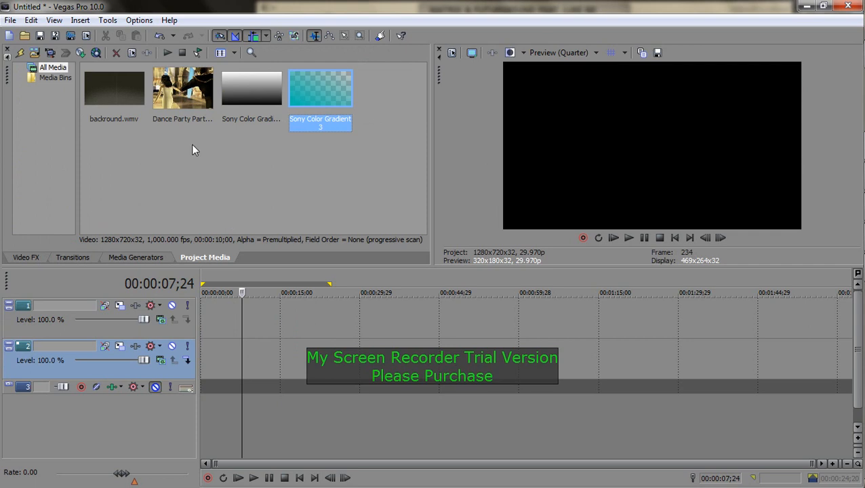
left_click(844, 143)
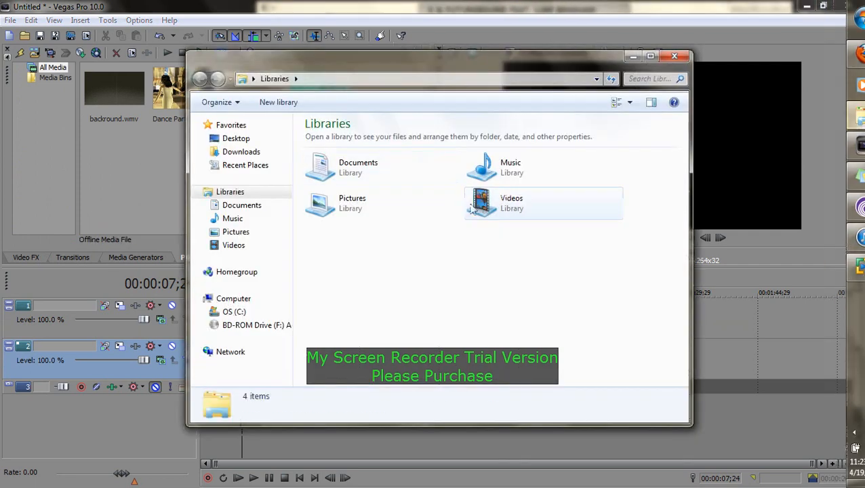
double_click(478, 204)
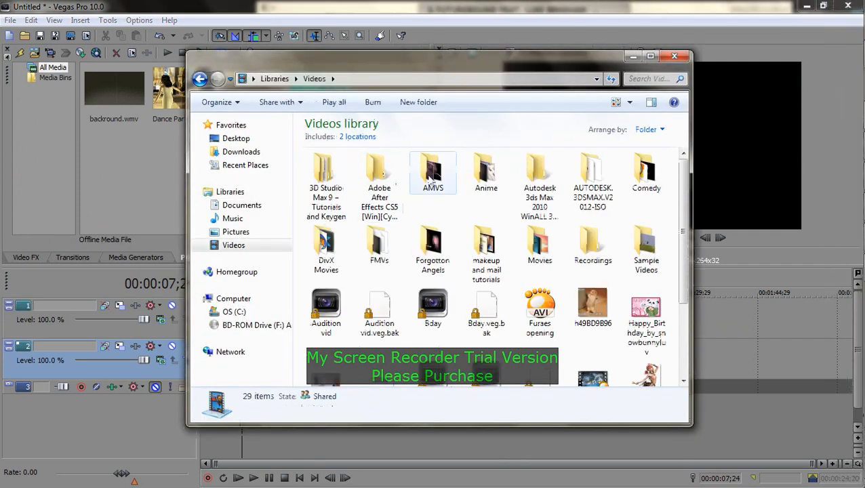
double_click(421, 173)
double_click(385, 177)
double_click(420, 174)
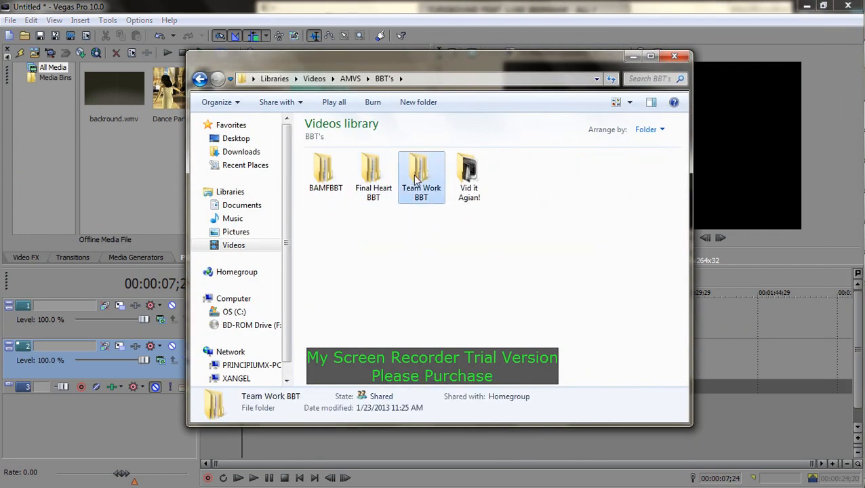
double_click(380, 178)
double_click(322, 174)
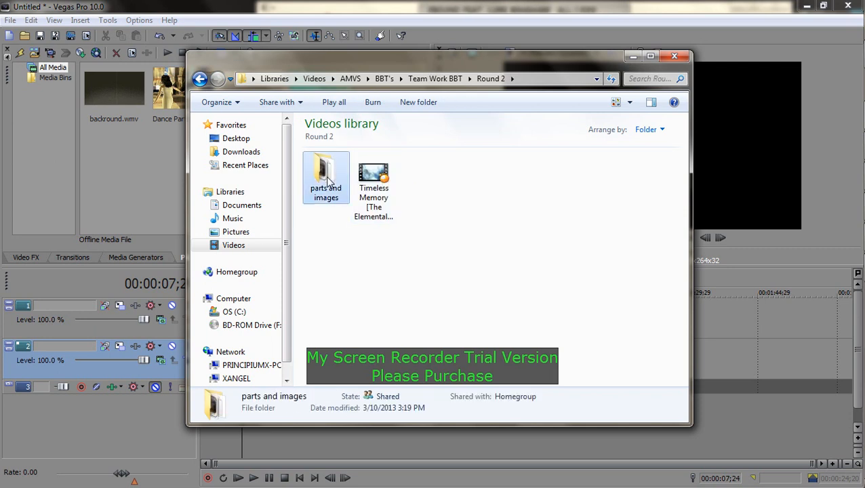
left_click(442, 250)
left_click_drag(139, 198, 134, 190)
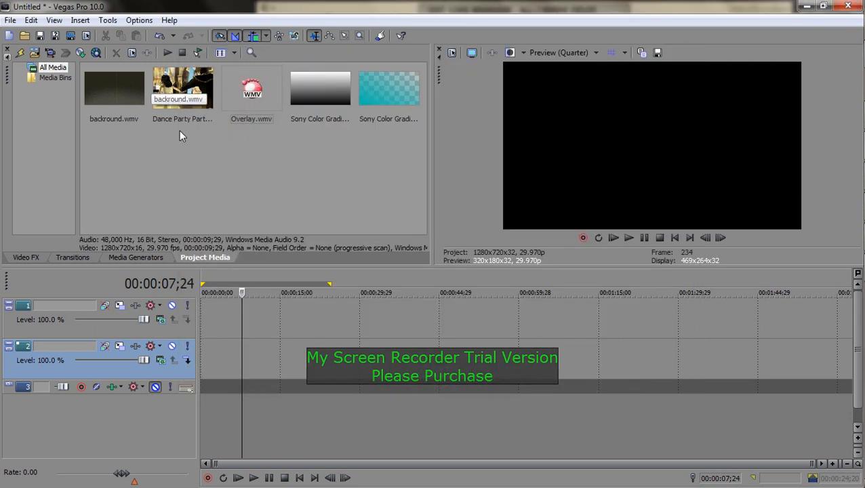
- Place Overlay.wmv at the start of track 1 and delete its audio
left_click(263, 97)
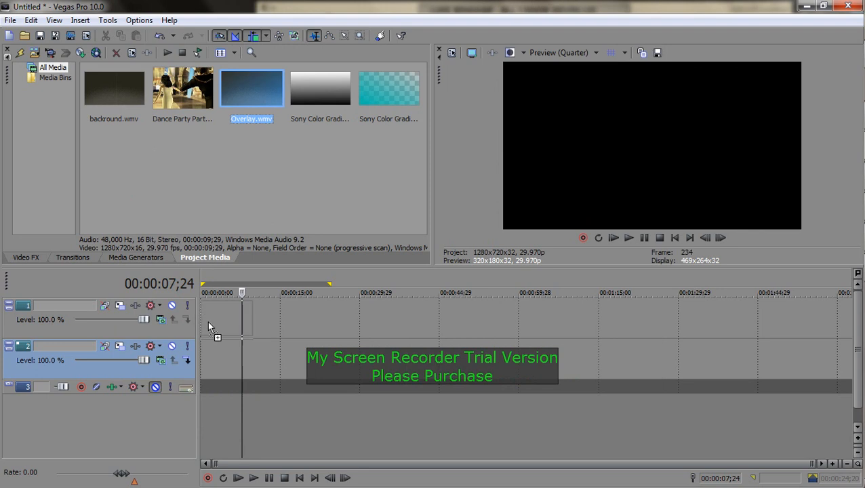
left_click_drag(208, 326, 202, 309)
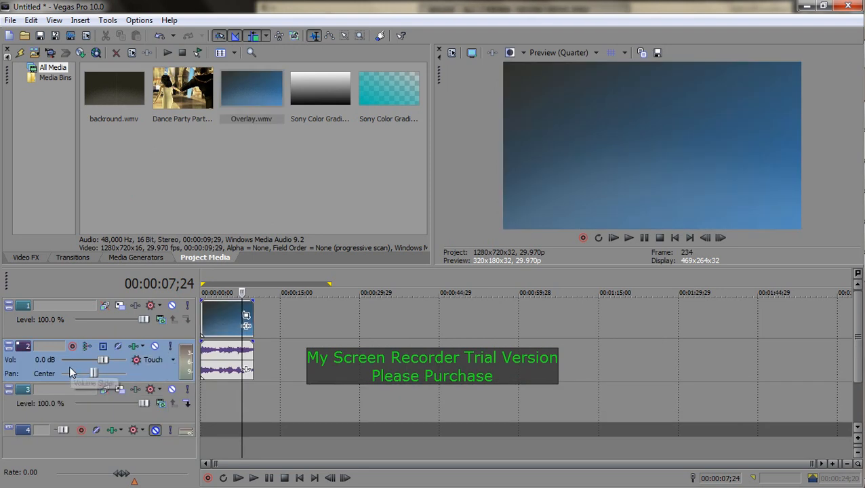
key("Delete")
left_click_drag(170, 103, 190, 369)
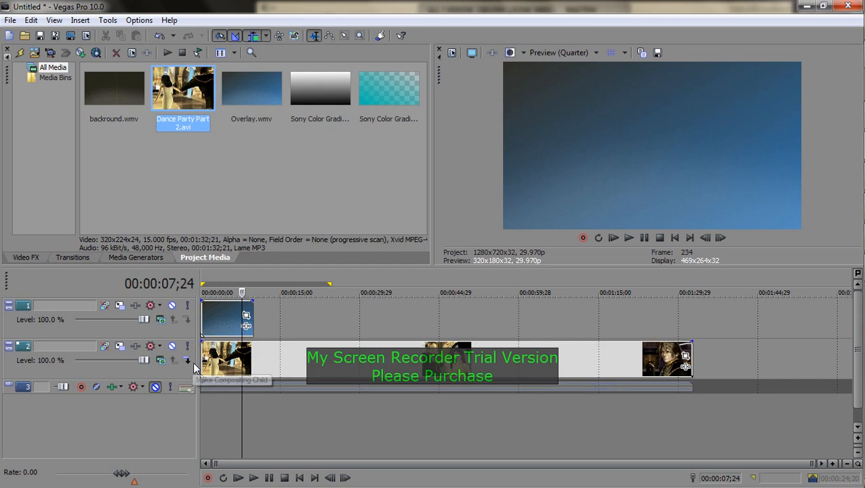
left_click(307, 364)
key("Delete")
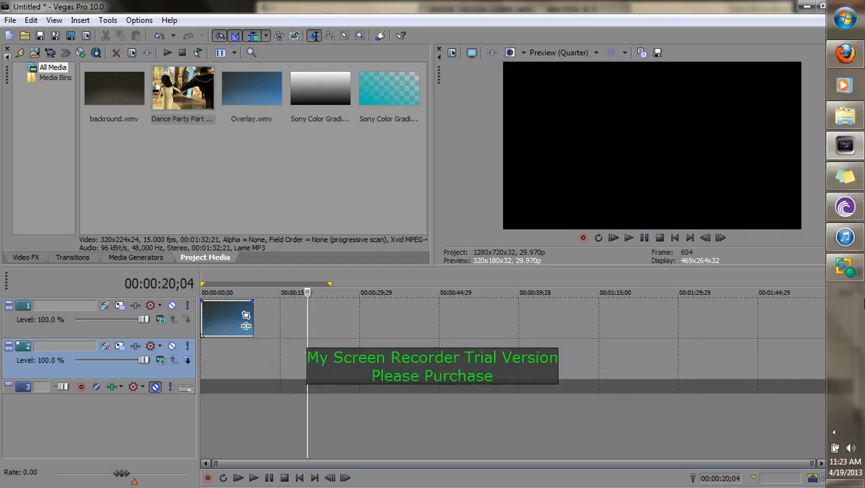
- Place an imported part 3.wmv on the track below the overlay and extend the overlay clip to the same length
left_click(857, 119)
left_click_drag(646, 308, 143, 151)
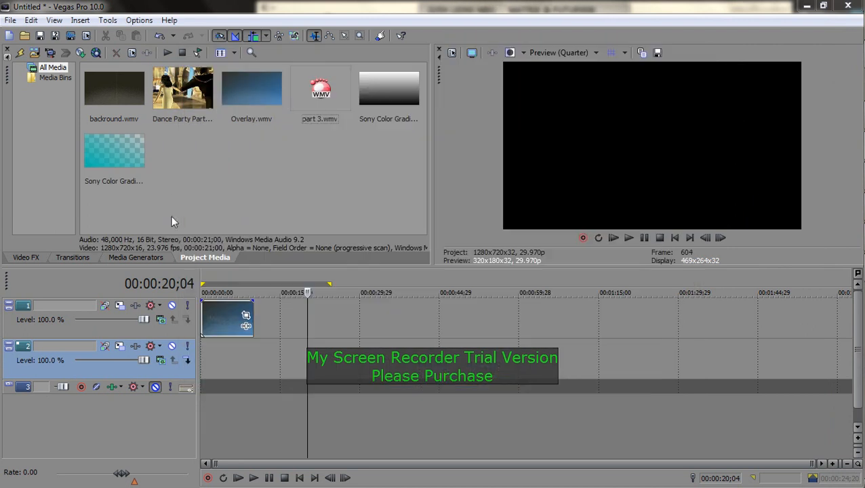
left_click_drag(330, 97, 344, 326)
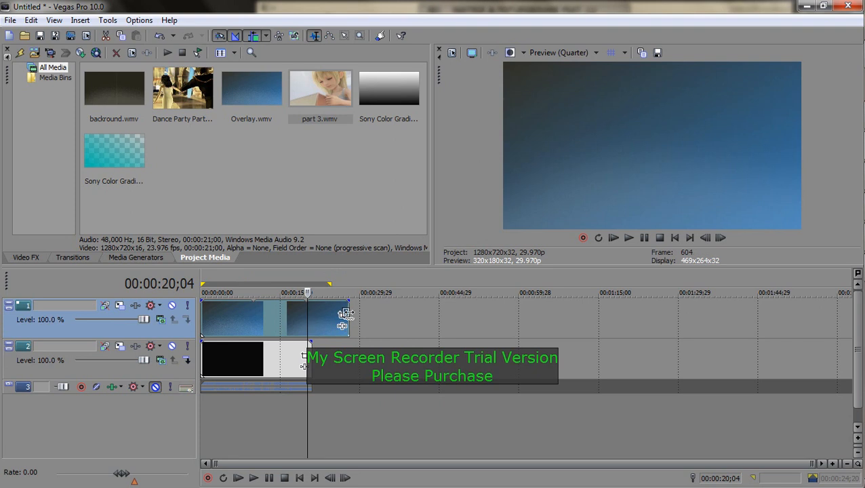
left_click_drag(345, 314, 311, 314)
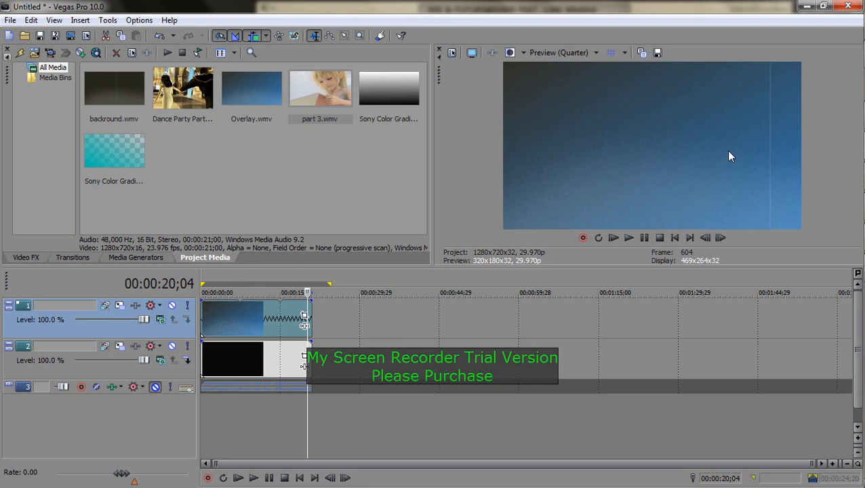
- Set the compositing mode of track 1, holding the overlay clip, to Overlay
left_click(238, 318)
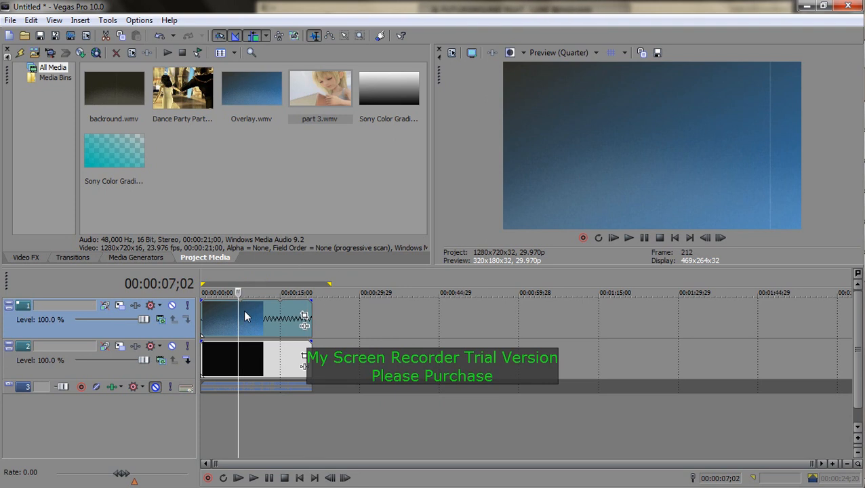
left_click(161, 320)
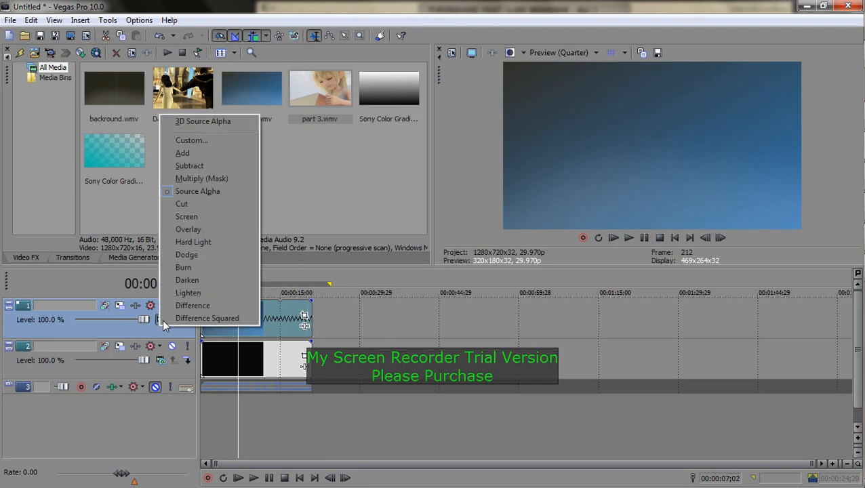
left_click(182, 232)
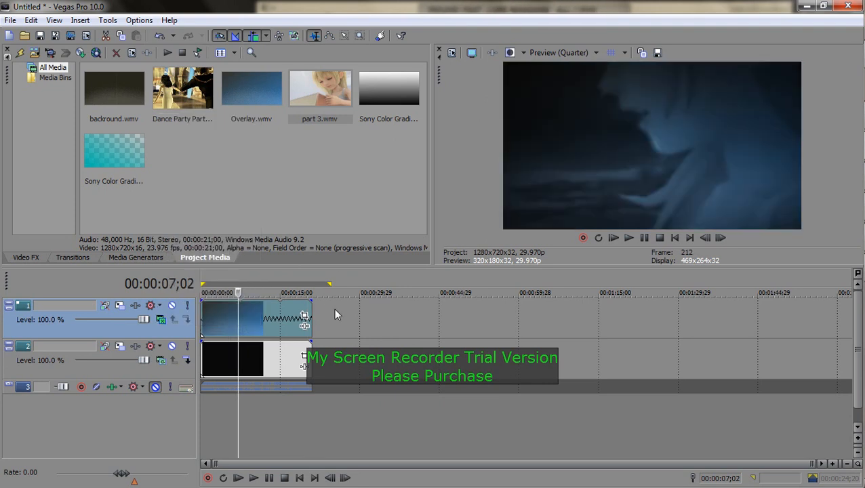
- Duplicate the overlay track and move the upper copy, set to Source Alpha, below the part 3 track
right_click(331, 310)
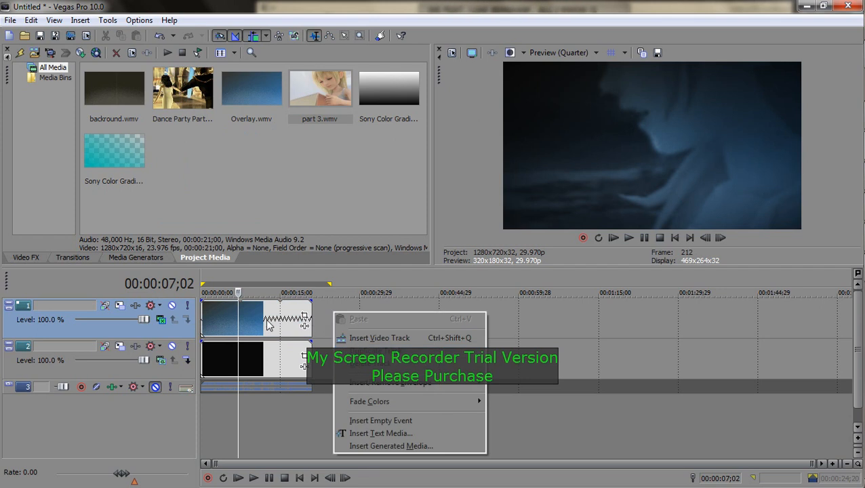
left_click(373, 351)
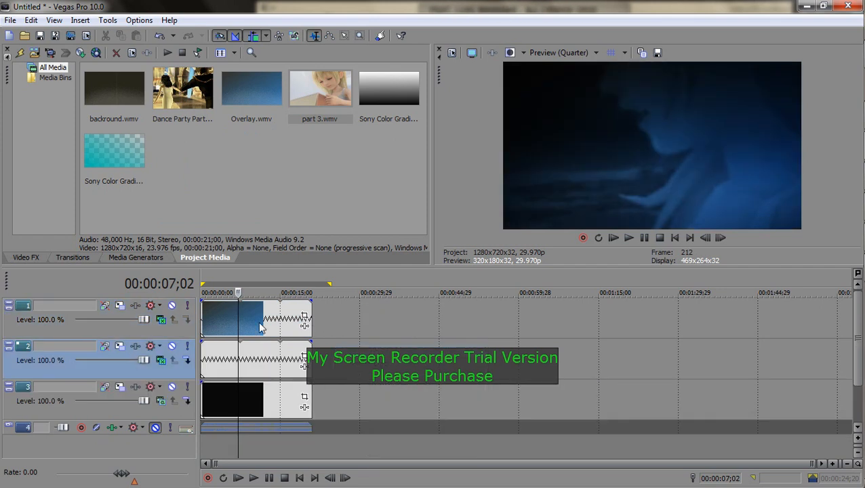
left_click(161, 319)
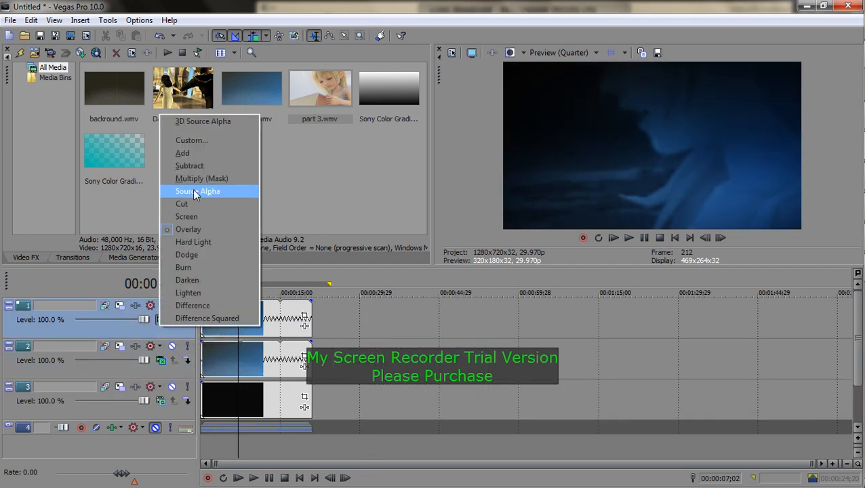
left_click(193, 190)
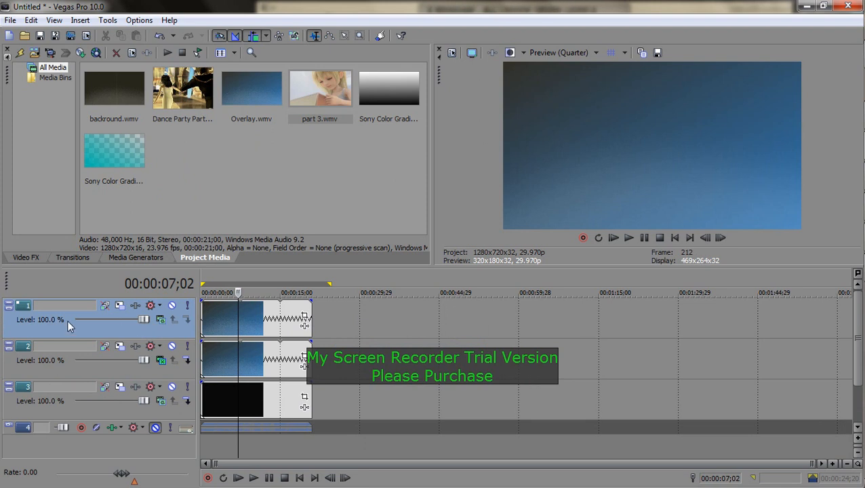
left_click_drag(71, 324, 60, 415)
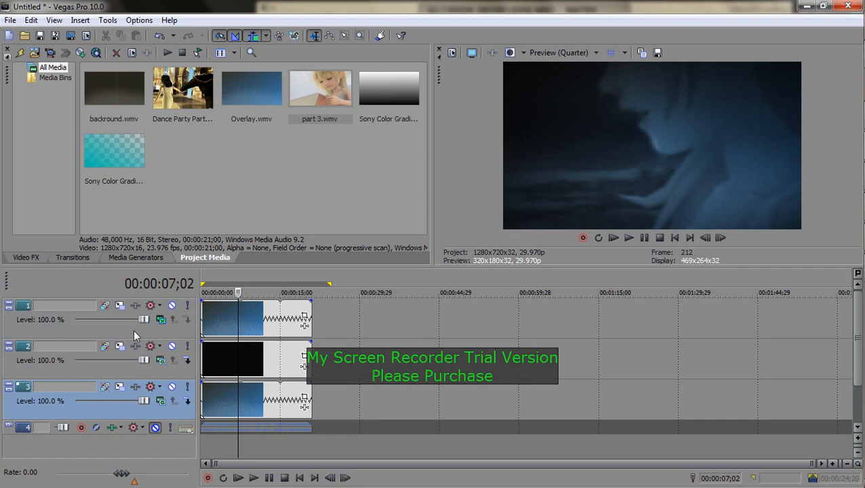
- Apply the Brighter preset of Brightness and Contrast to the part 3 clip and raise its brightness further
left_click(26, 257)
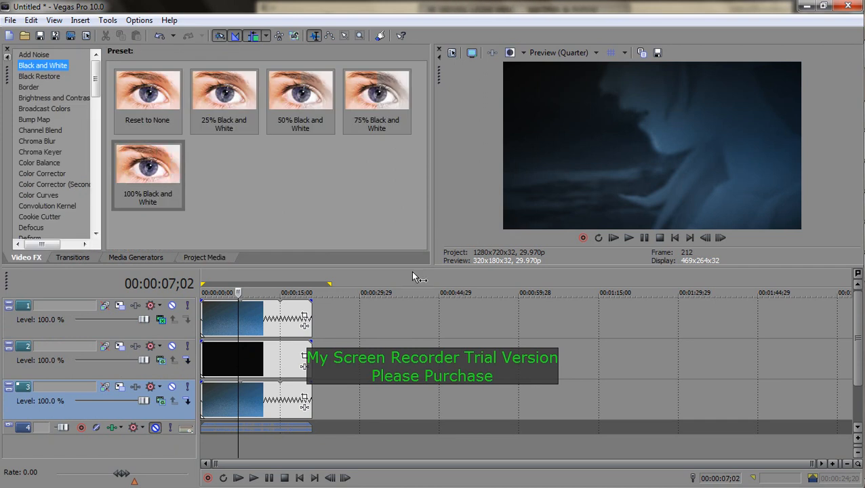
left_click(240, 328)
left_click(242, 332)
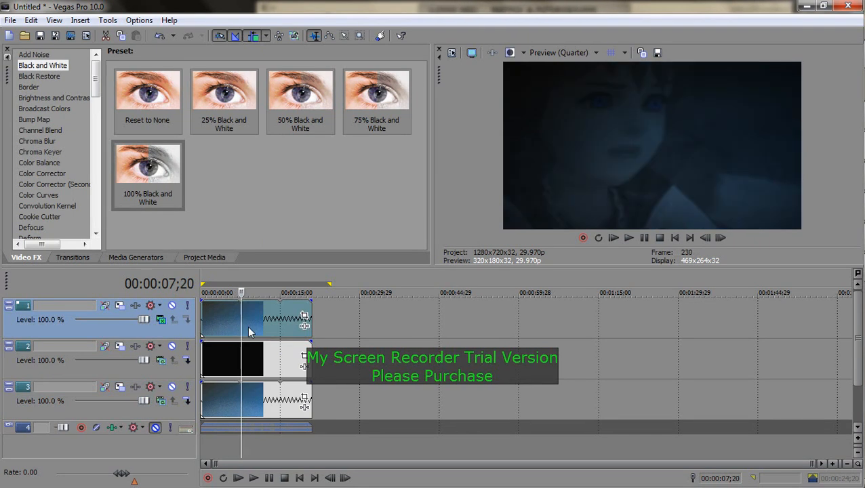
left_click(248, 327)
left_click(255, 327)
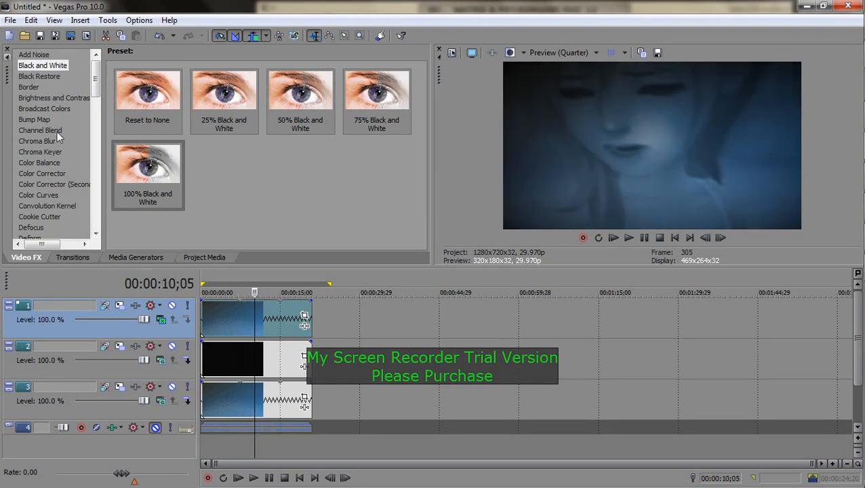
left_click(36, 97)
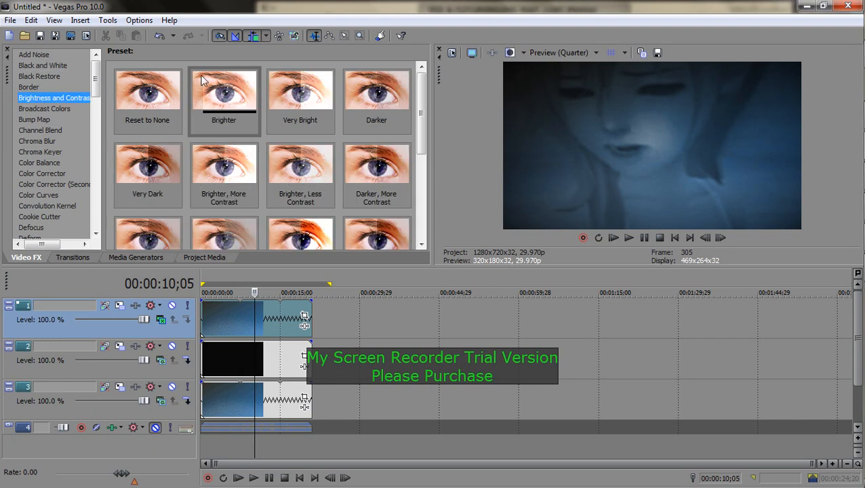
left_click_drag(216, 92, 218, 357)
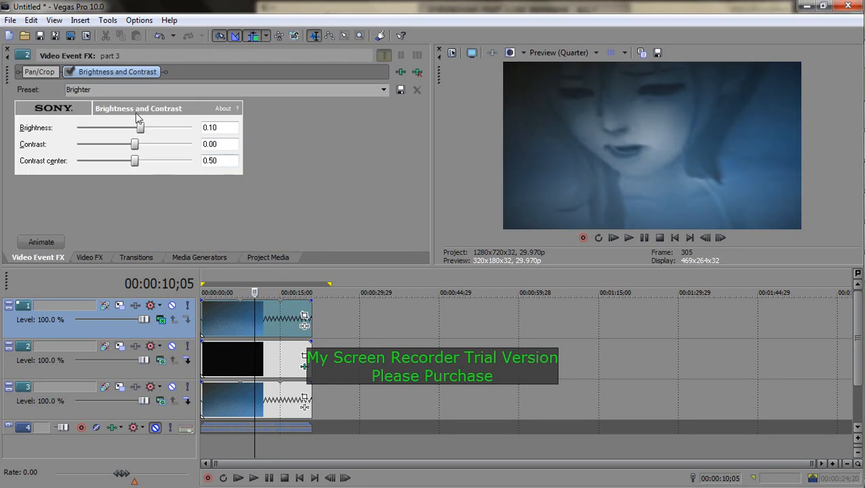
left_click_drag(143, 132, 151, 134)
left_click(8, 50)
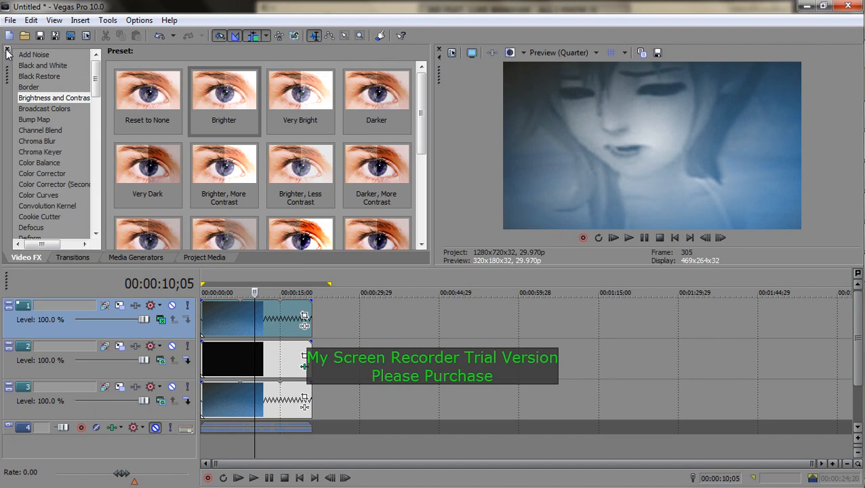
- Apply the 100% Black and White preset to the part 3 clip and play back the composite
left_click(43, 65)
left_click_drag(166, 164, 226, 368)
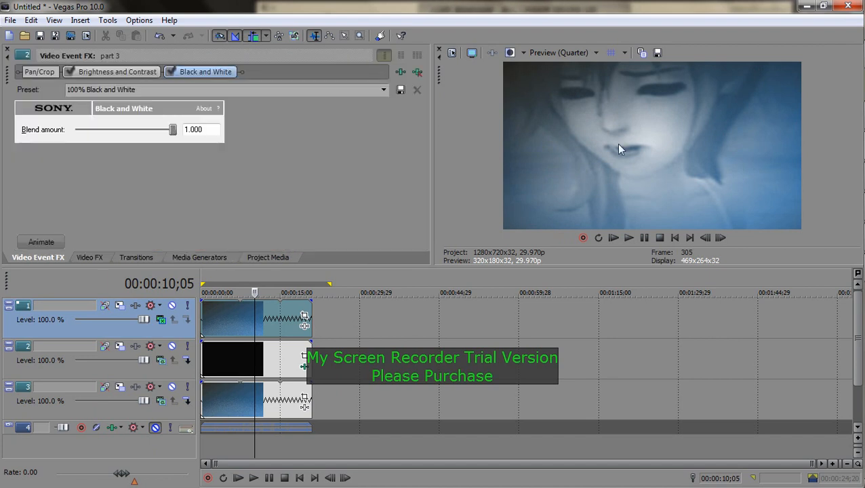
left_click(204, 323)
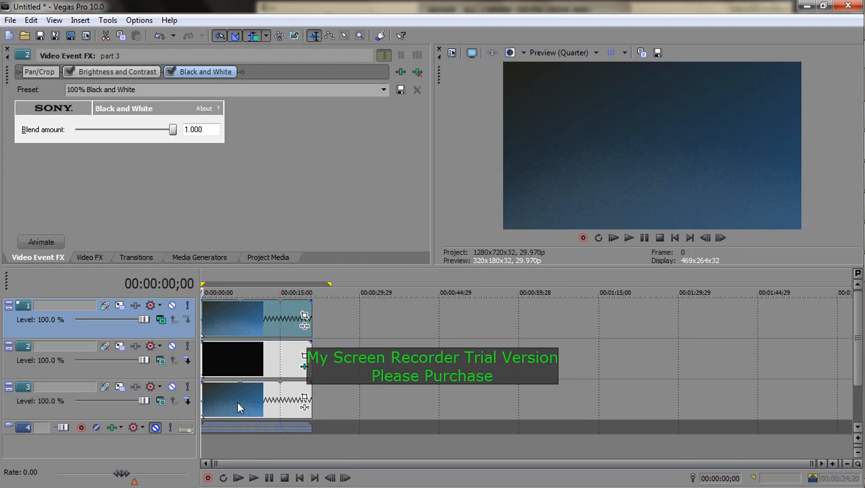
key("space")
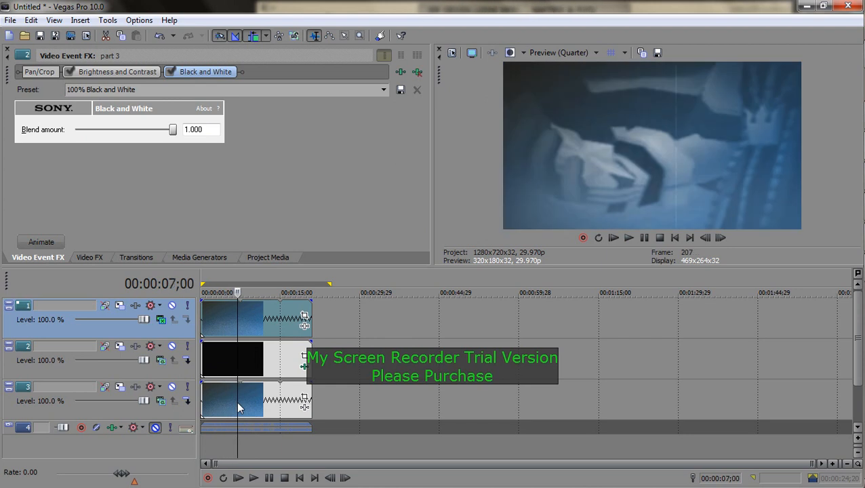
left_click(217, 397)
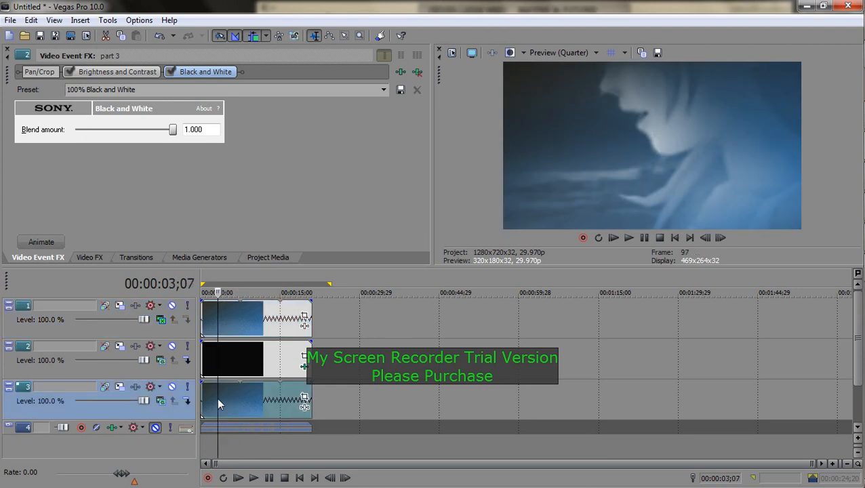
left_click(269, 478)
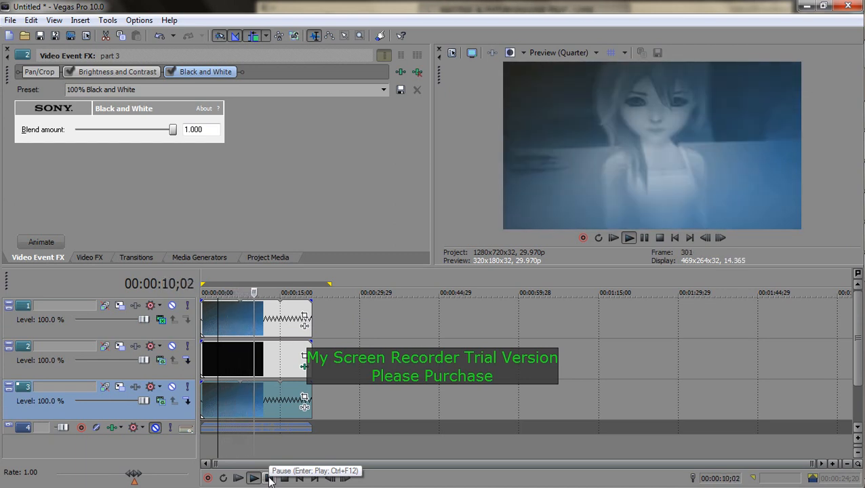
left_click(269, 479)
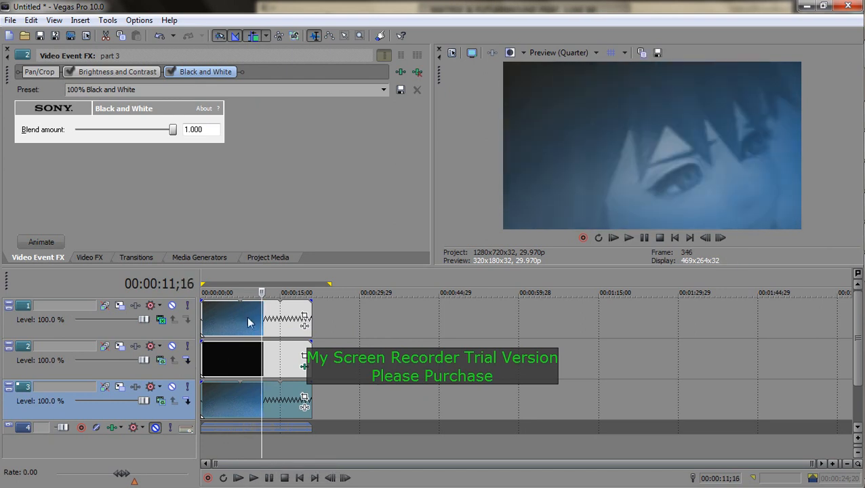
- Delete the part 3 track and one overlay track, and remove the remaining overlay clip from the timeline
left_click(134, 369)
key("Delete")
key("Delete")
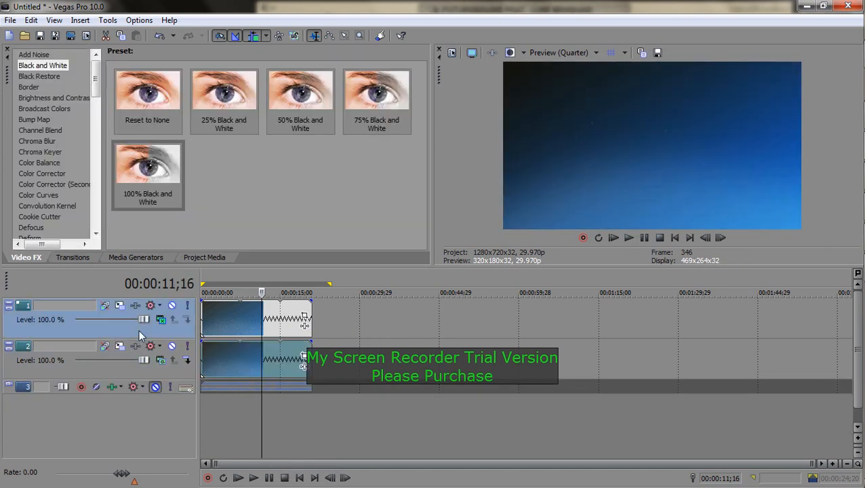
left_click(205, 322)
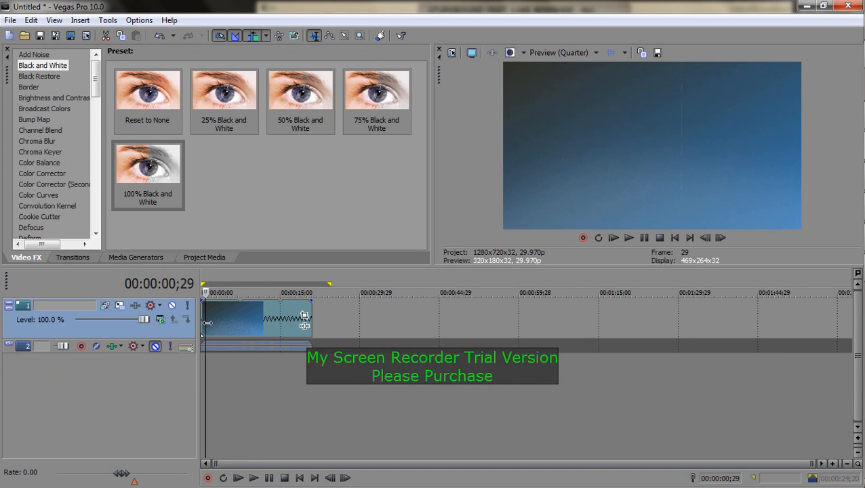
key("Delete")
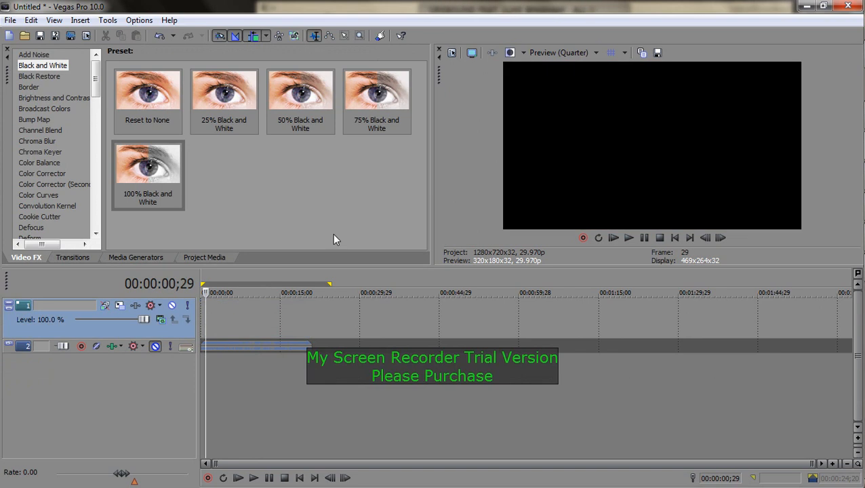
- Place backround.wmv from the project media at the timeline start and insert an empty video track above it
left_click(207, 256)
left_click_drag(110, 83, 168, 273)
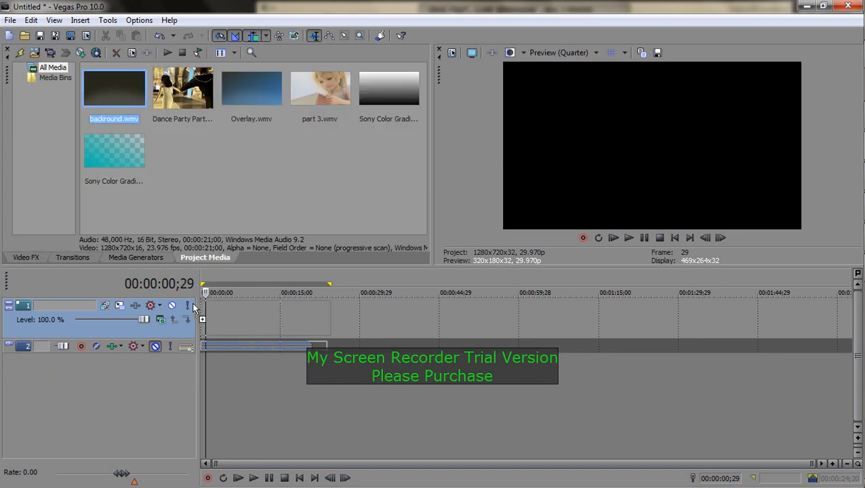
left_click_drag(198, 311, 264, 340)
right_click(238, 382)
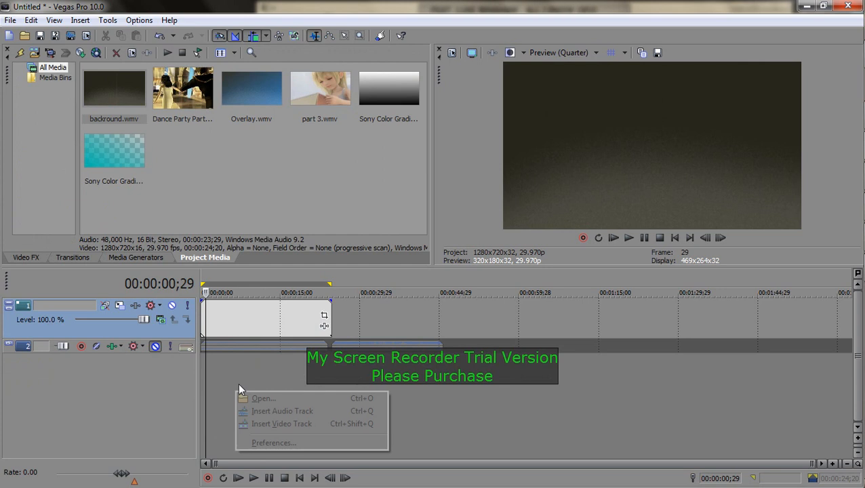
left_click(271, 421)
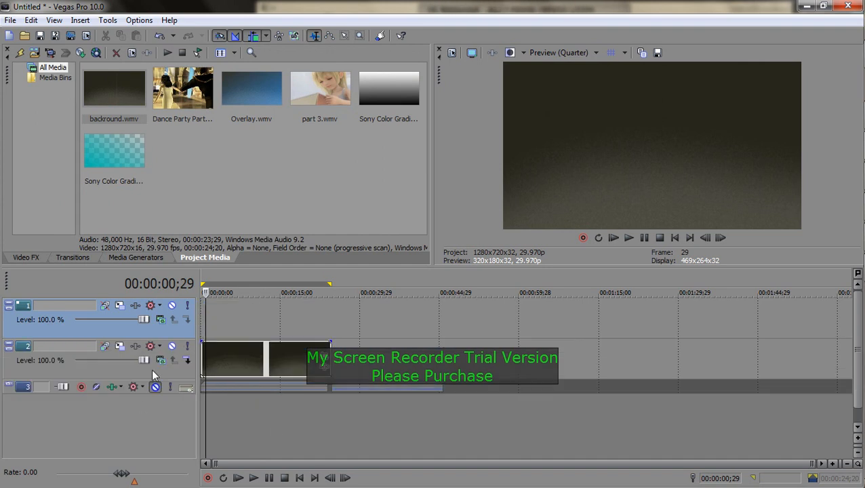
- Place Dance Party Part 2.avi on track 1 above the audio track, with the background clip at the timeline start on track 3
left_click_drag(36, 388, 38, 357)
left_click_drag(183, 89, 204, 326)
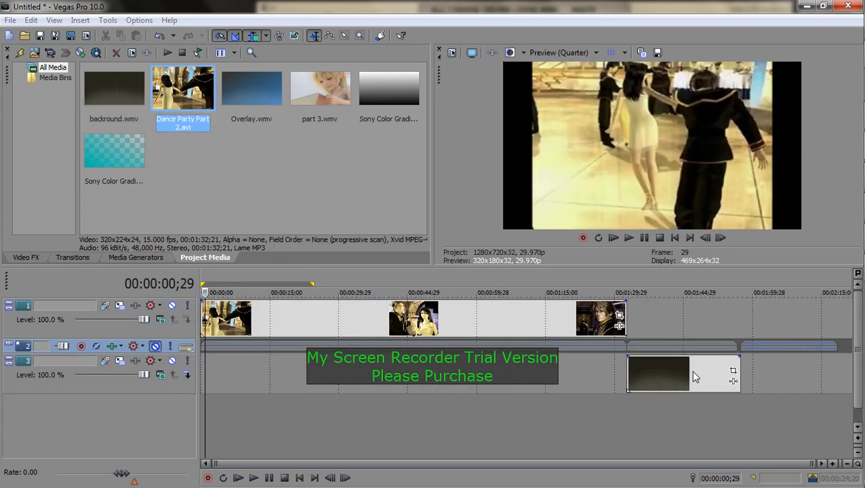
left_click_drag(704, 386, 117, 385)
- Split the Dance Party clip at about 52 seconds and at 00:01:20;02
left_click(411, 322)
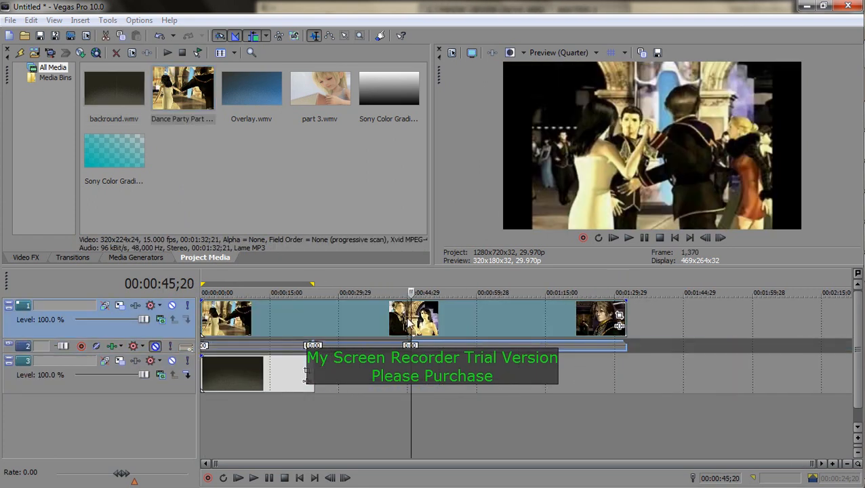
left_click(455, 314)
left_click(425, 316)
key("space")
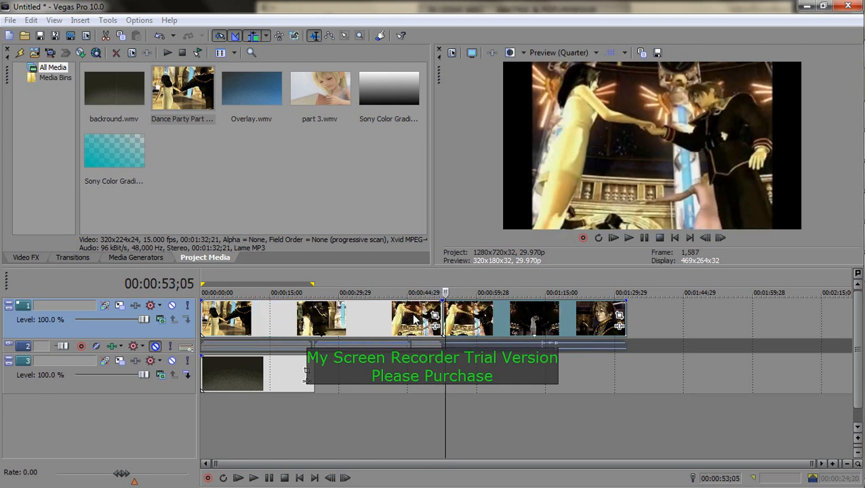
left_click(542, 328)
left_click(562, 319)
left_click(568, 319)
key("s")
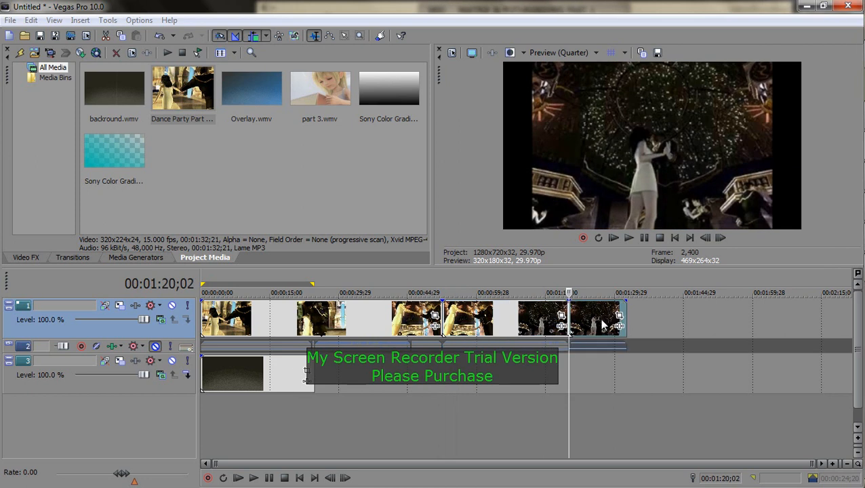
- Delete the first and last sections of the Dance Party clip and move the remaining section to the timeline start
left_click(600, 319)
key("Delete")
left_click(311, 311)
key("Delete")
left_click_drag(518, 315, 216, 310)
left_click_drag(326, 313, 314, 312, "ctrl")
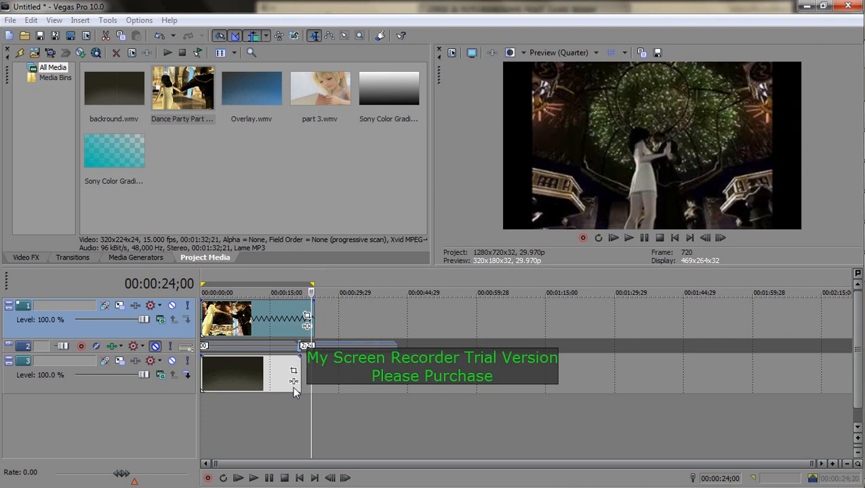
key("ctrl+o")
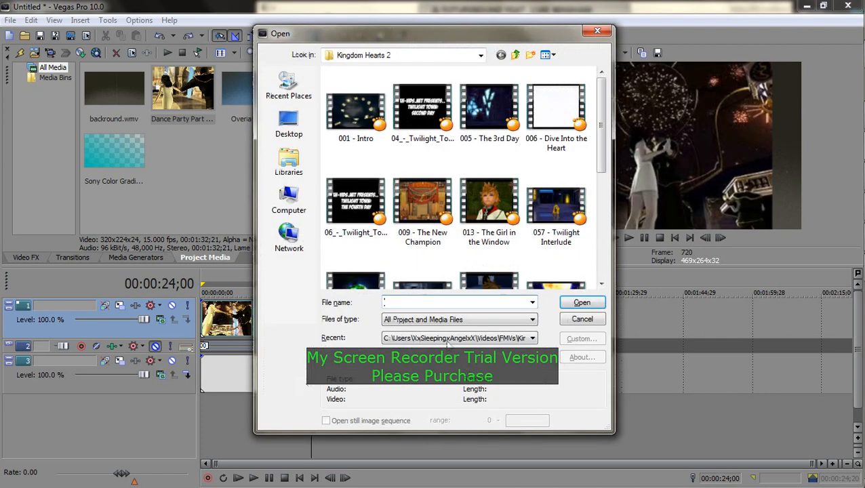
left_click(590, 323)
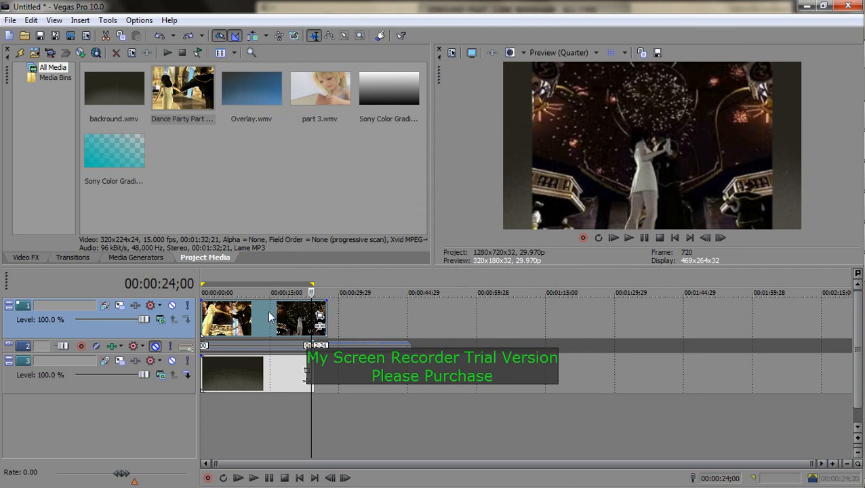
- Time-compress the Dance Party clip to the background clip's length and set Maintain aspect ratio to No in its pan/crop settings
left_click_drag(322, 327, 312, 324)
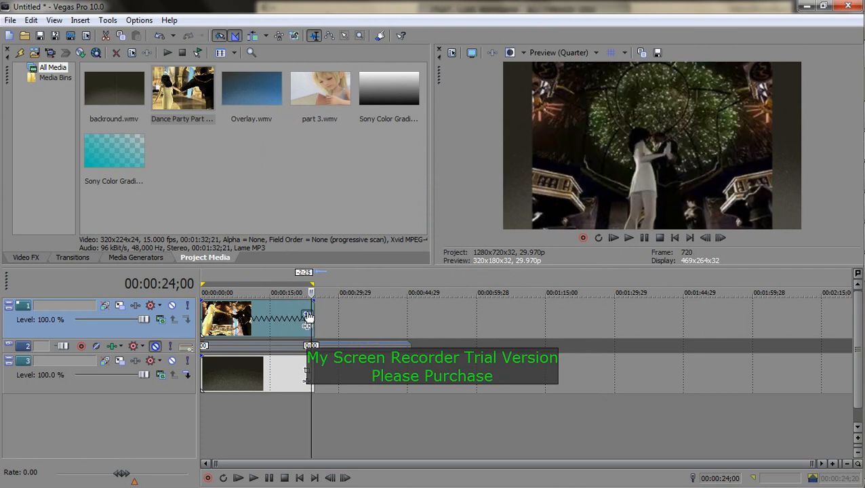
left_click(307, 316)
left_click(106, 133)
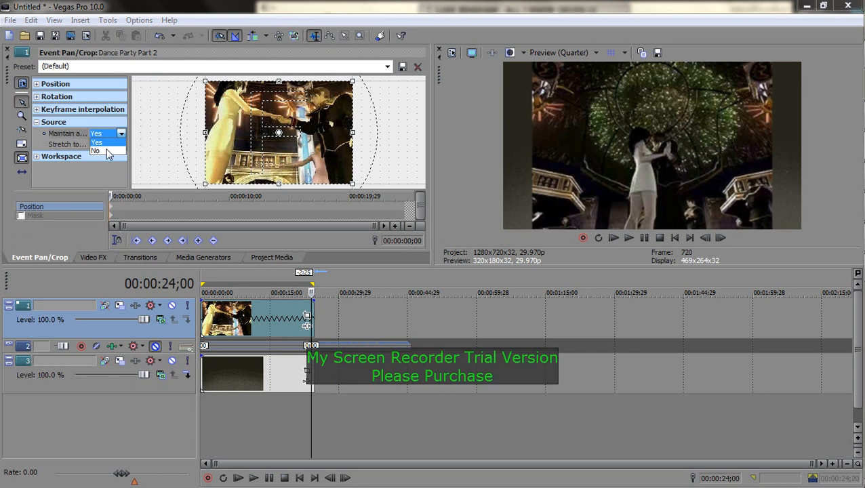
left_click(107, 143)
left_click(7, 50)
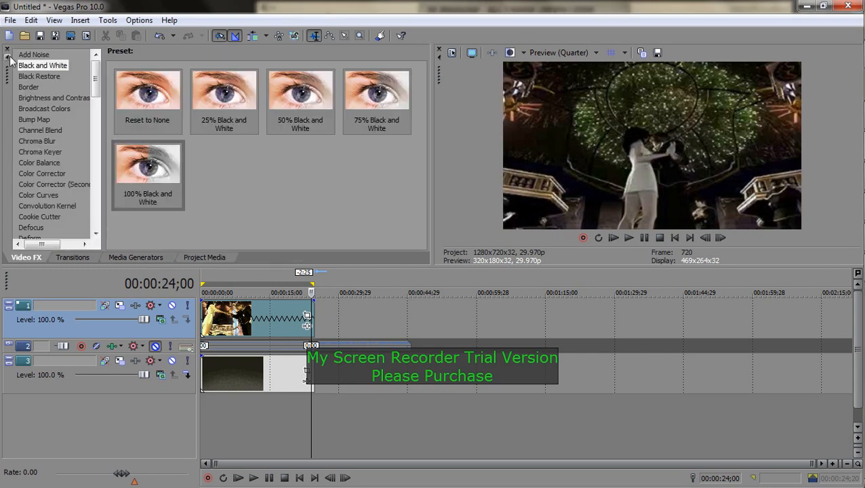
- Set the compositing mode of track 1 to 3D Source Alpha and open its track motion settings
left_click(252, 317)
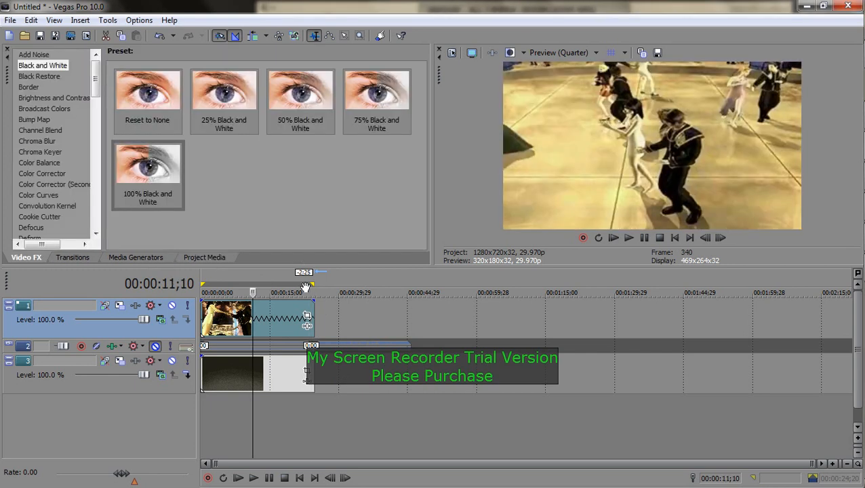
left_click(162, 321)
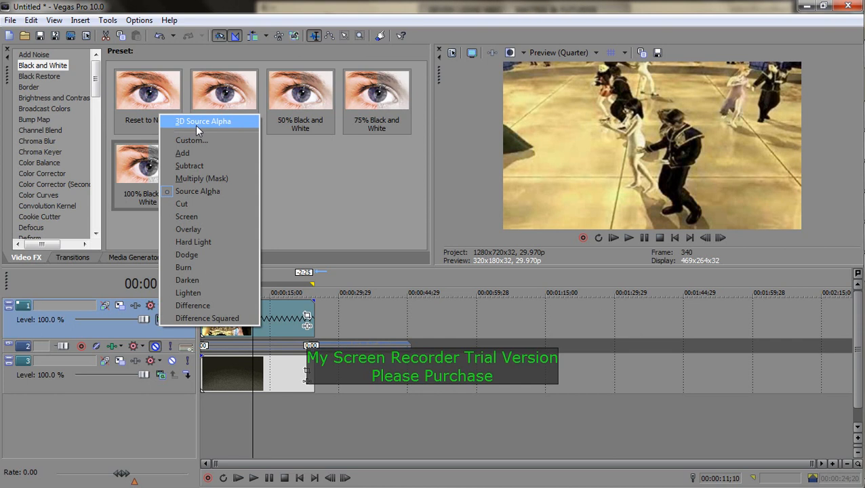
left_click(195, 125)
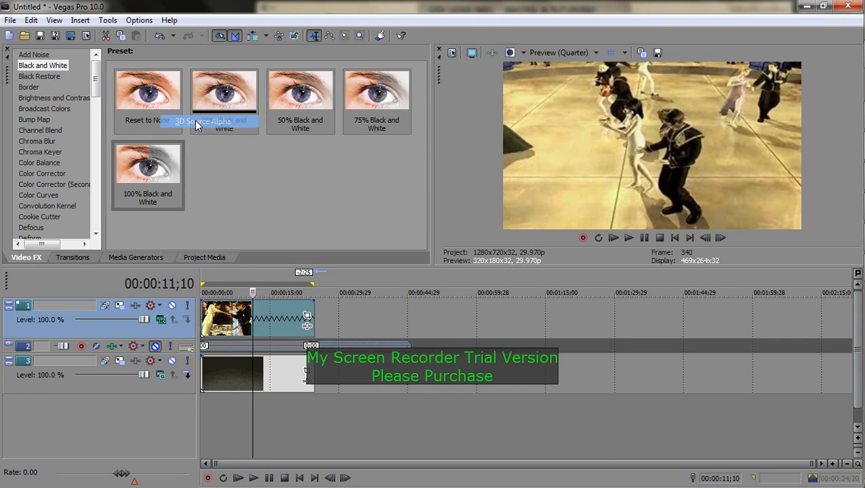
left_click(119, 305)
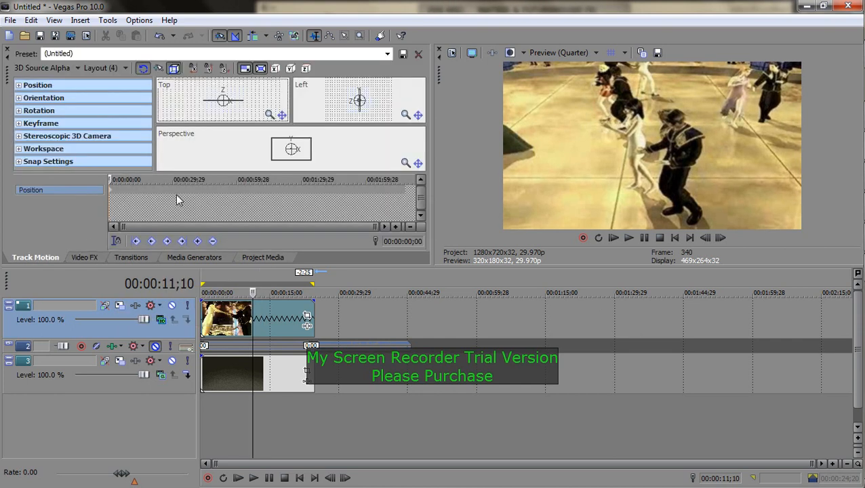
- At 00:00:00;00, shrink track 1 in the Perspective view to about two thirds of the frame size
left_click(109, 196)
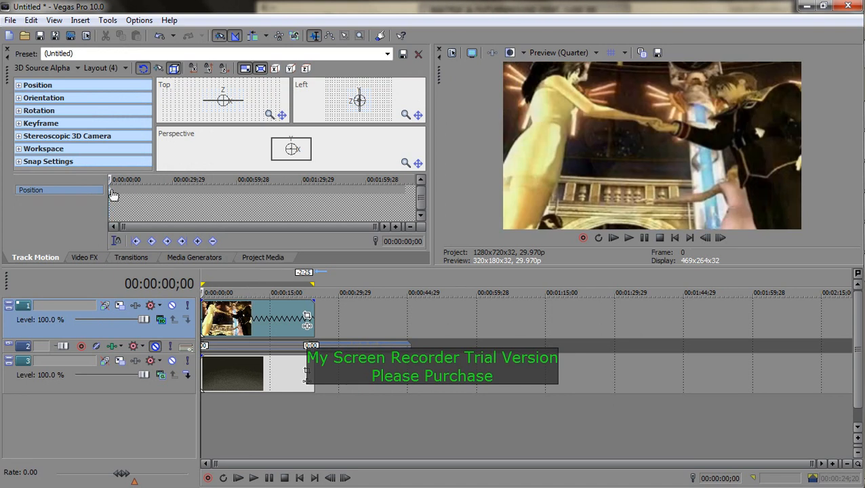
left_click(161, 189)
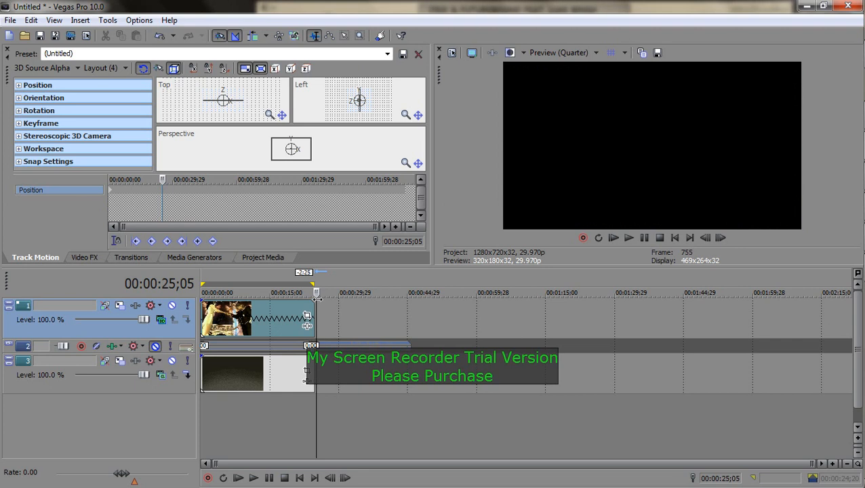
left_click(134, 187)
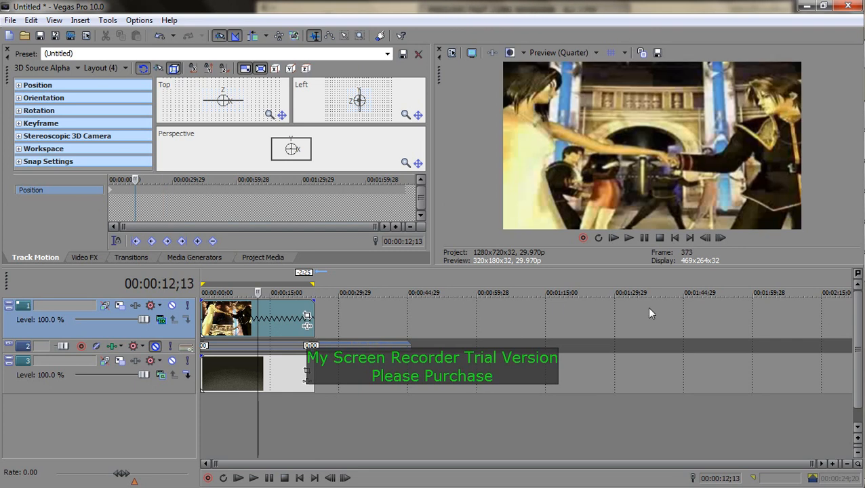
left_click(110, 190)
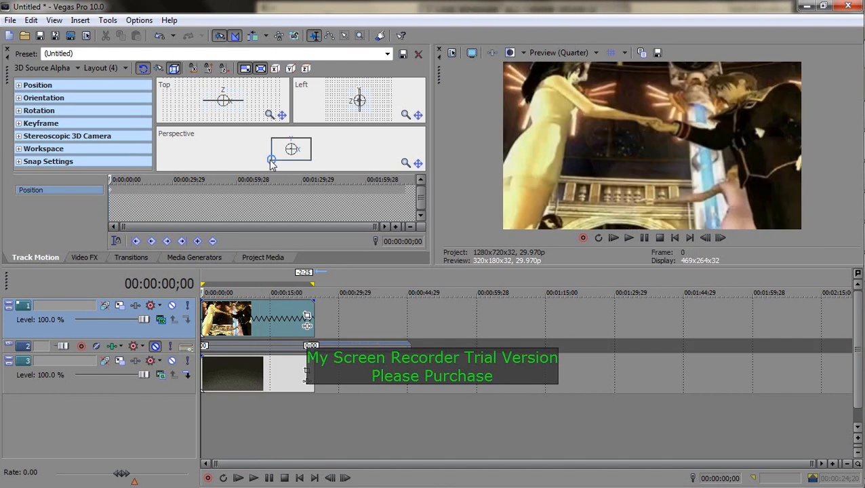
left_click(271, 163)
mouse_move(271, 161)
left_mouse_down()
mouse_move(279, 160)
mouse_move(264, 165)
mouse_move(286, 165)
left_mouse_up()
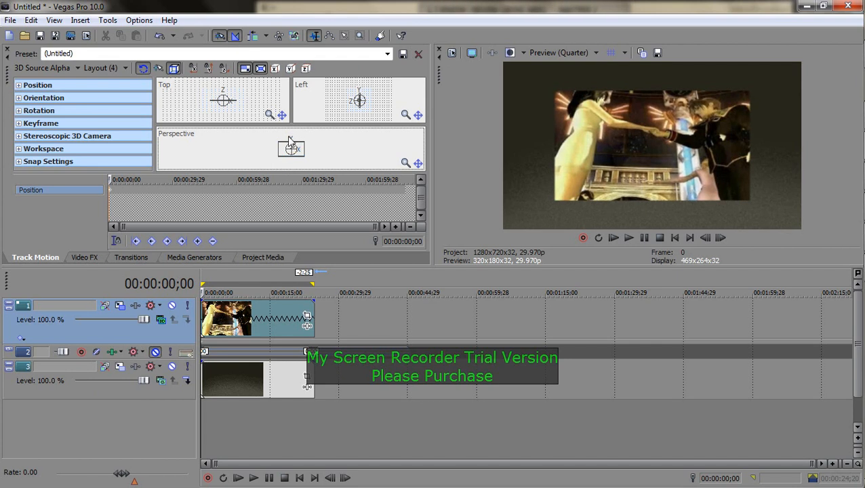
- Try rotating track 1 slightly in the Perspective view and undo the rotation
scroll(287, 139, "up", 5)
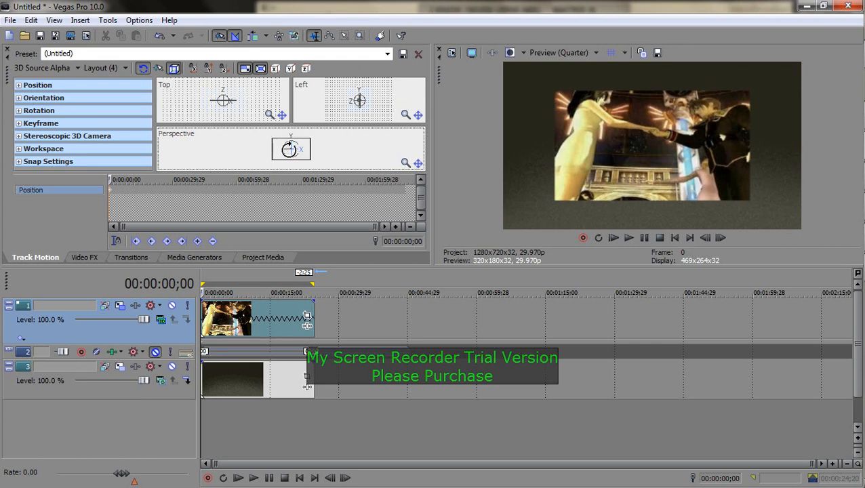
scroll(290, 149, "down", 3)
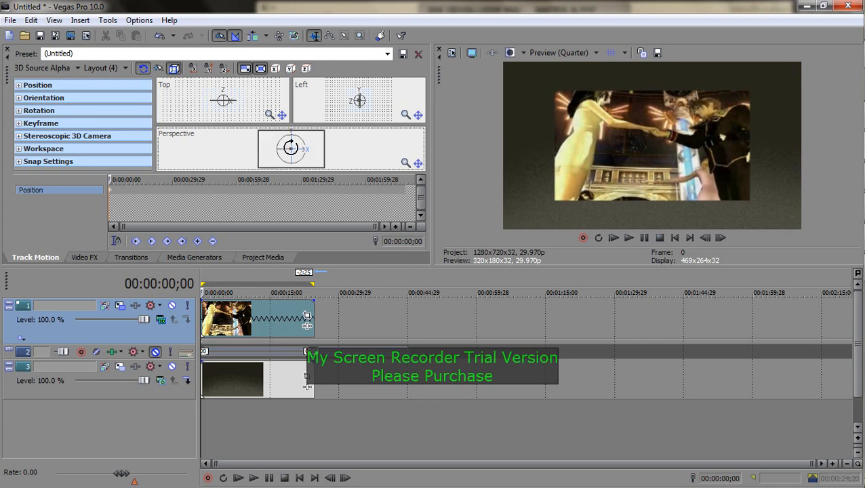
left_click_drag(278, 143, 277, 145)
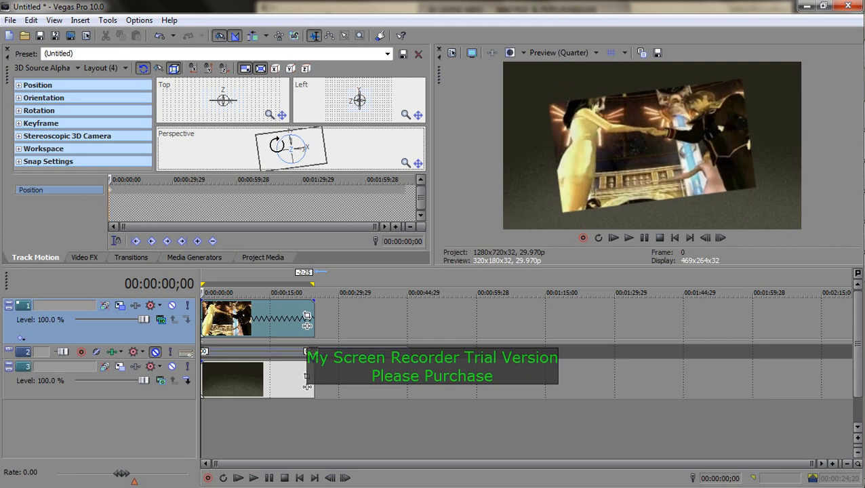
key("ctrl+z")
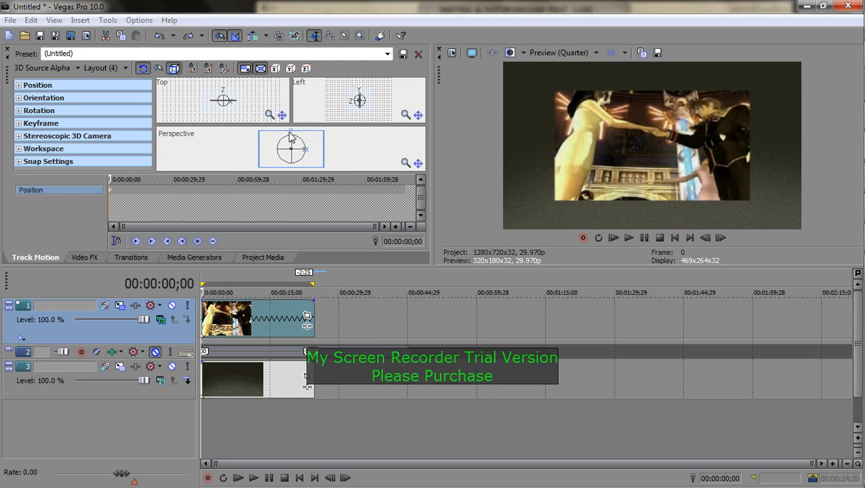
left_click_drag(282, 138, 278, 144)
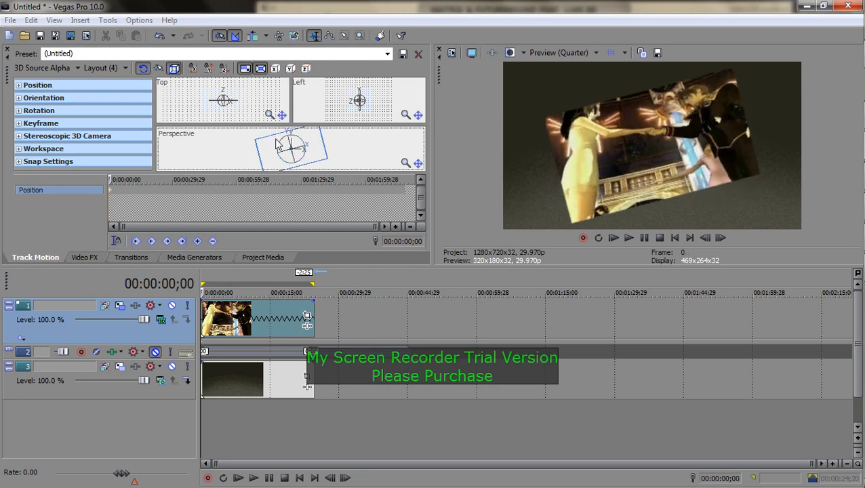
key("ctrl+z")
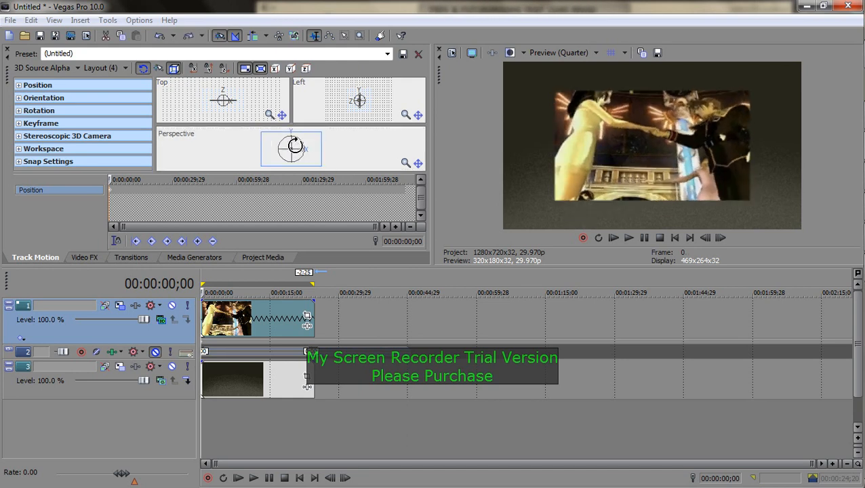
mouse_move(292, 132)
left_mouse_down()
mouse_move(280, 133)
mouse_move(293, 134)
left_mouse_up()
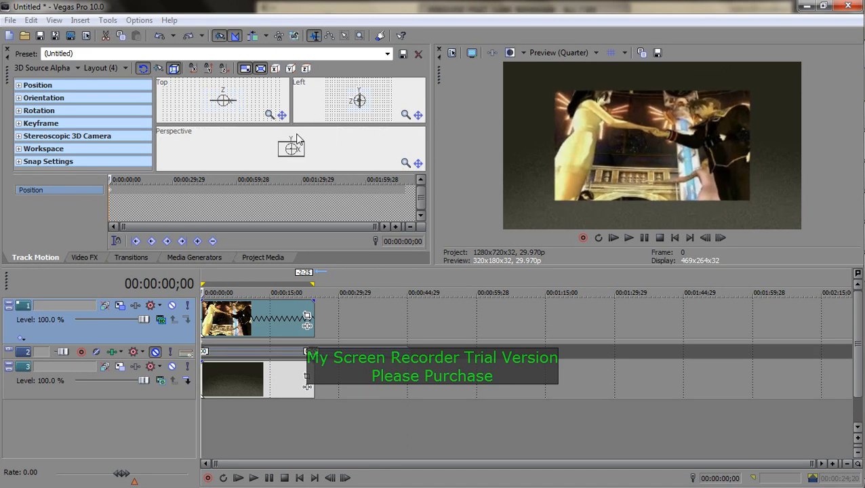
left_click_drag(380, 138, 369, 143)
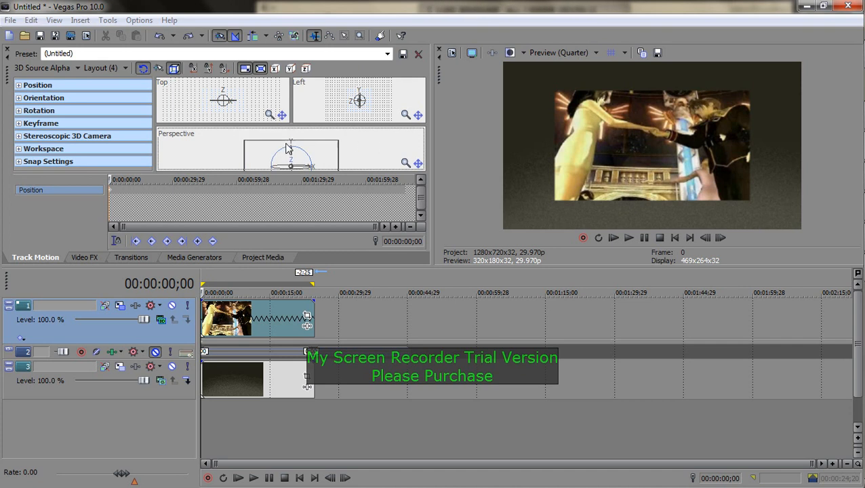
left_click_drag(279, 145, 280, 146)
left_click_drag(282, 145, 282, 144)
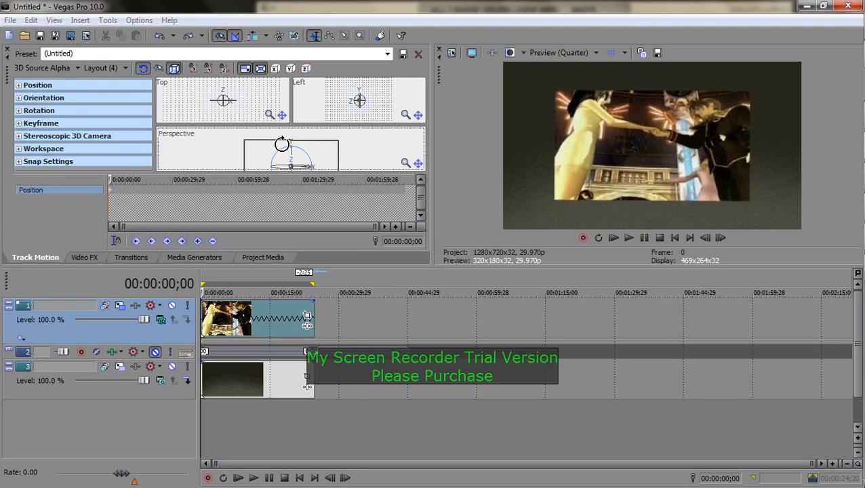
- At 00:00:00;00, rotate track 1 about its vertical axis so its left edge comes forward, and shift it slightly left
scroll(284, 145, "down", 3)
scroll(297, 145, "up", 2)
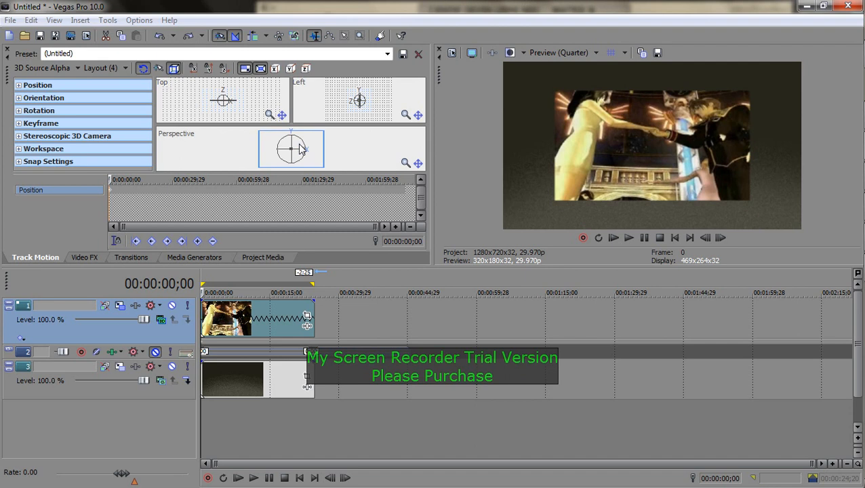
scroll(342, 145, "up", 4)
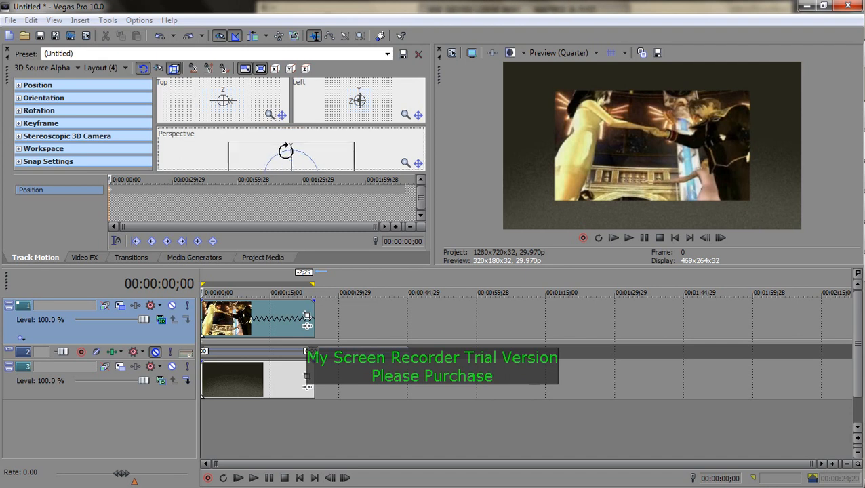
scroll(406, 143, "up", 3)
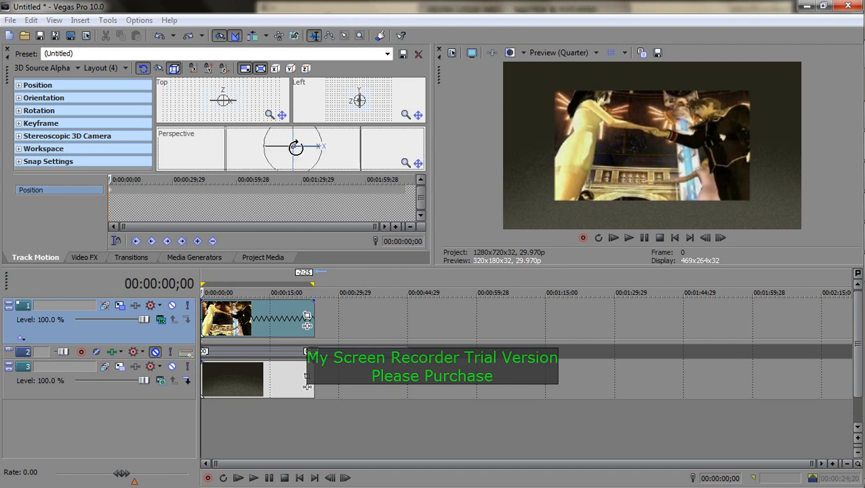
left_click_drag(272, 145, 280, 146)
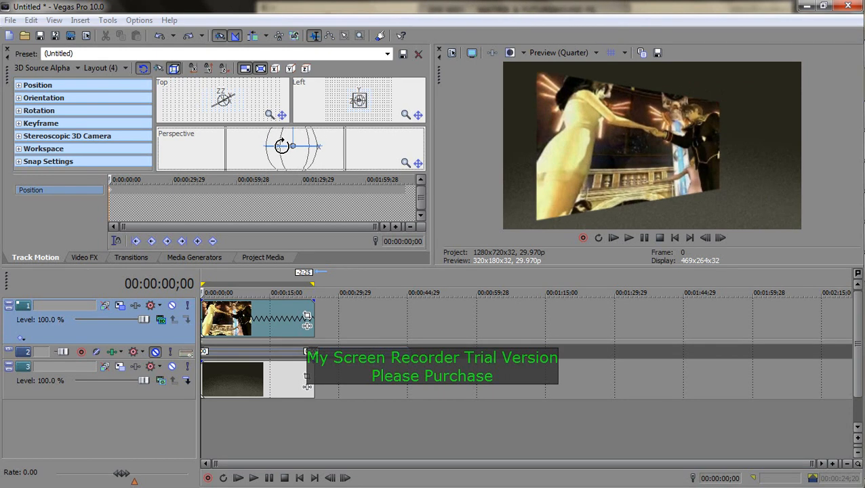
left_click_drag(282, 146, 283, 146)
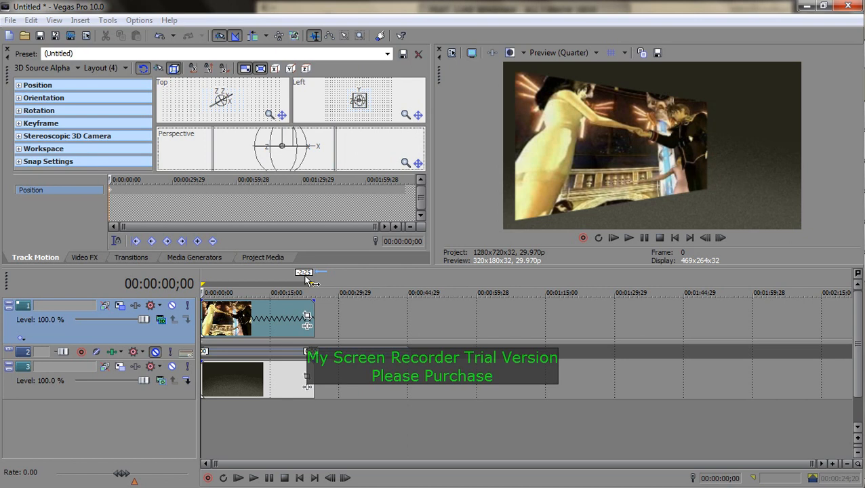
- Add a position keyframe to track 1's motion at 00:00:11;25
left_click(144, 195)
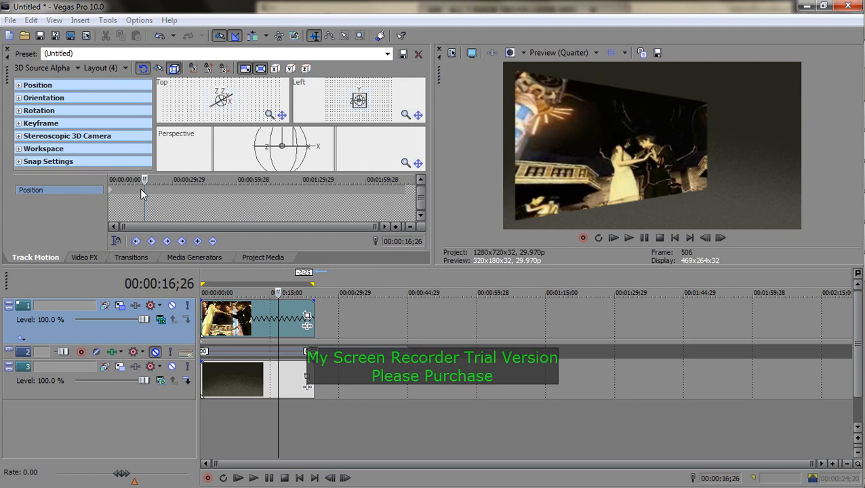
left_click_drag(143, 179, 133, 179)
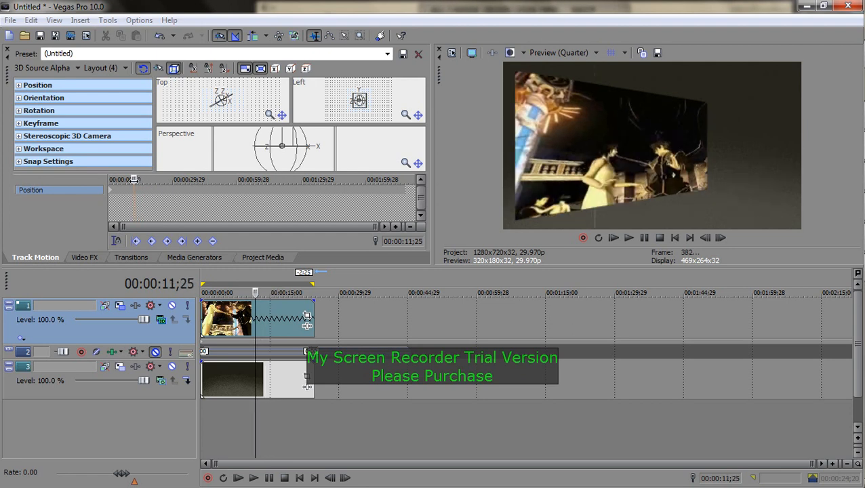
left_click(197, 242)
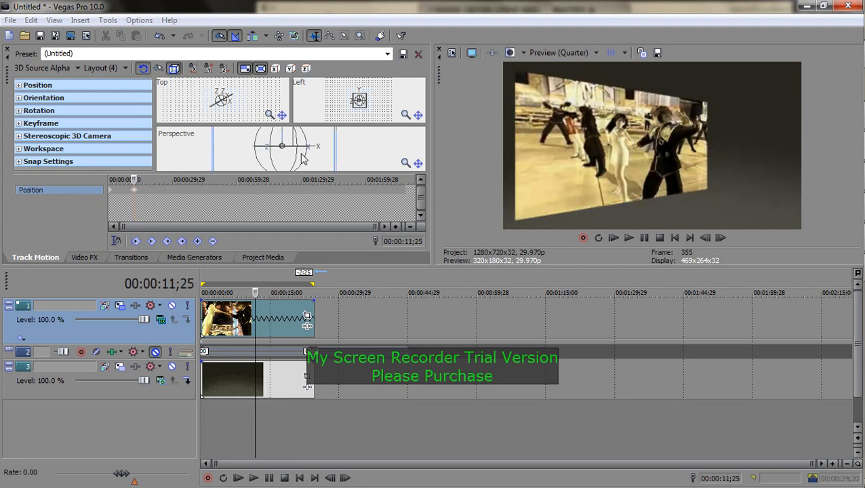
left_click_drag(271, 136, 266, 142)
key("ctrl+z")
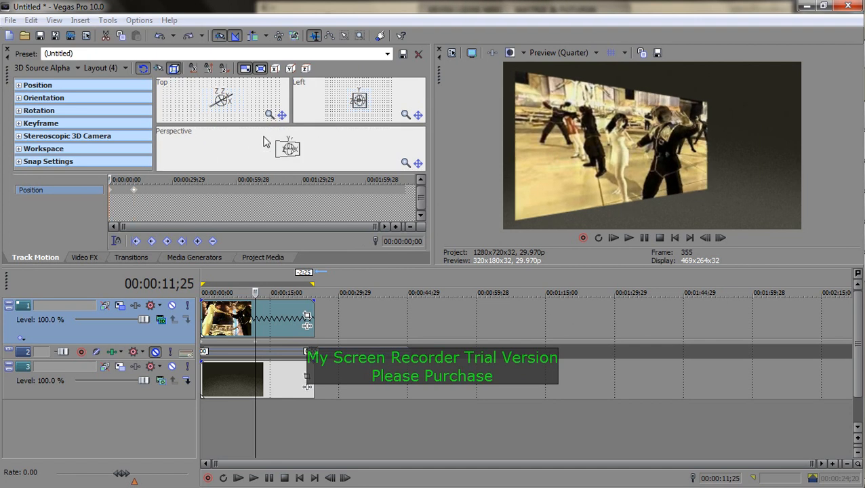
left_click(136, 189)
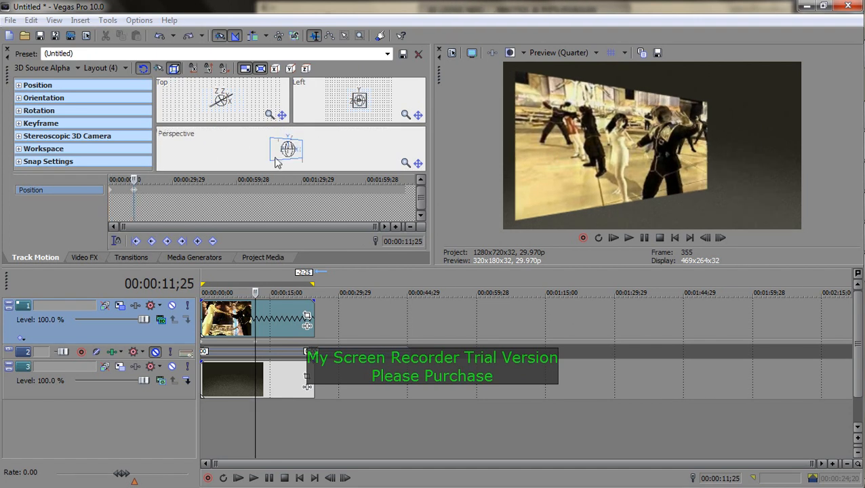
left_click(366, 145)
scroll(266, 165, "up", 3)
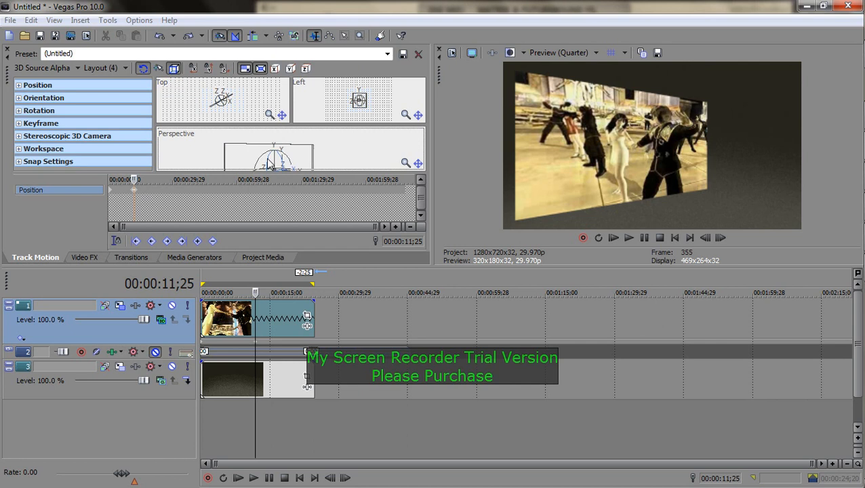
left_click_drag(274, 150, 290, 139)
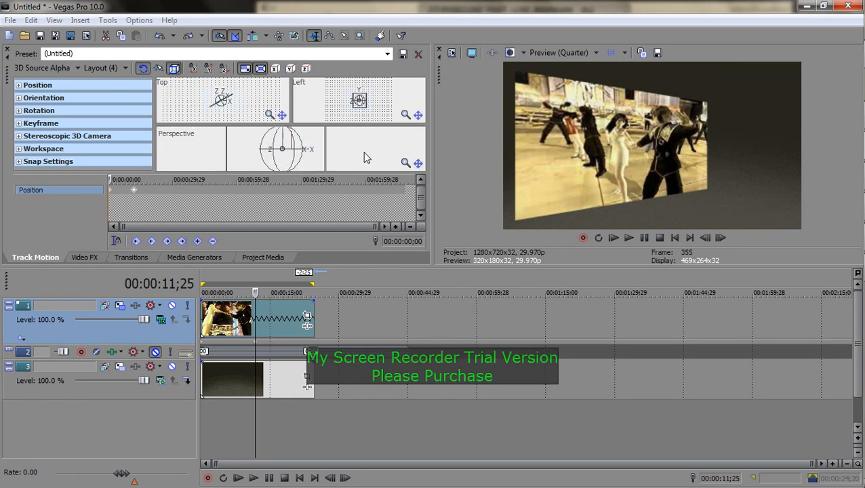
left_click_drag(352, 150, 315, 155)
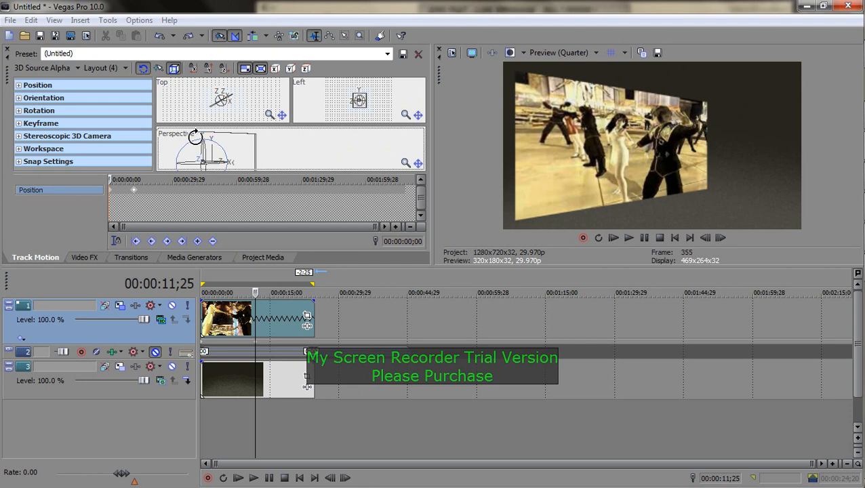
left_click_drag(196, 136, 193, 137)
key("ctrl+z")
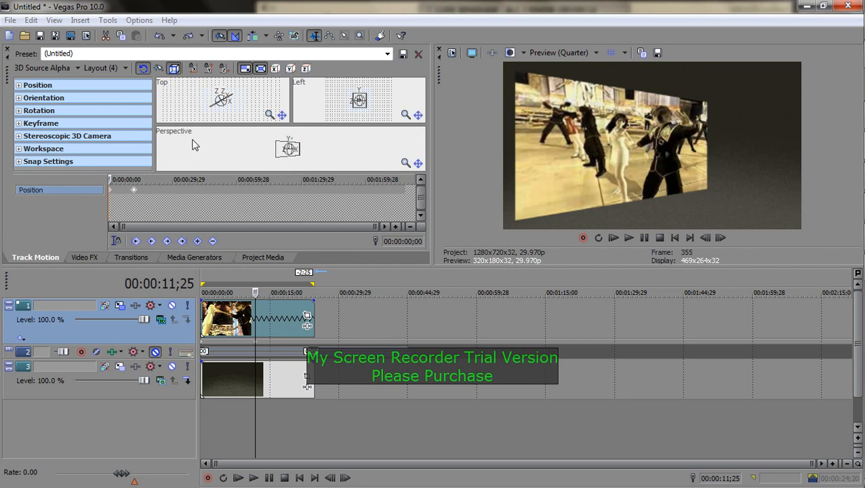
- At the 00:00:11;25 keyframe, rotate track 1 the opposite way so its right edge comes forward, and shift it right
left_click(135, 191)
scroll(315, 162, "up", 5)
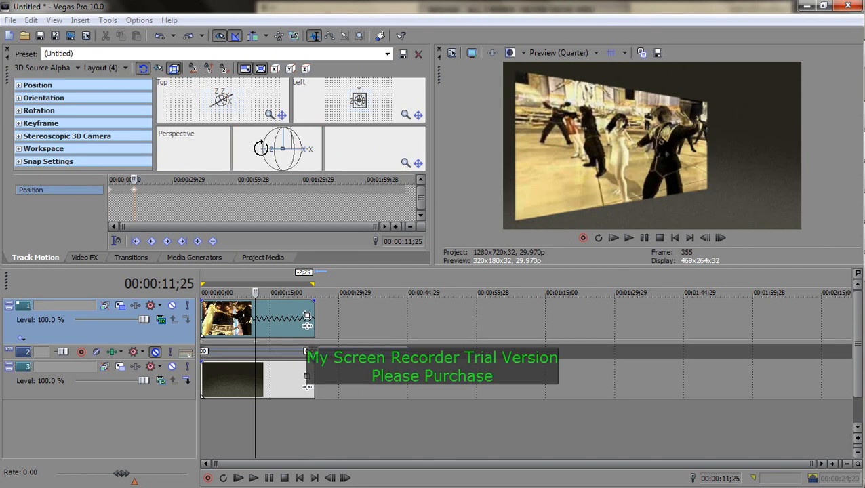
left_click_drag(286, 147, 270, 149)
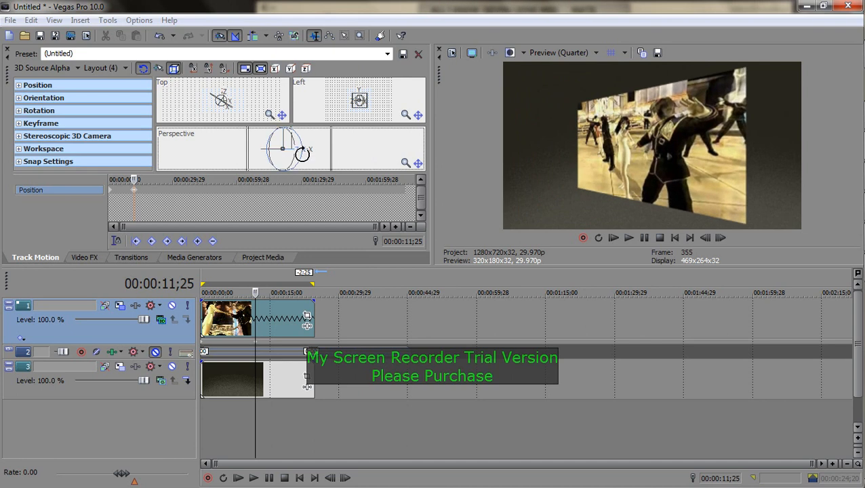
left_click_drag(309, 160, 309, 156)
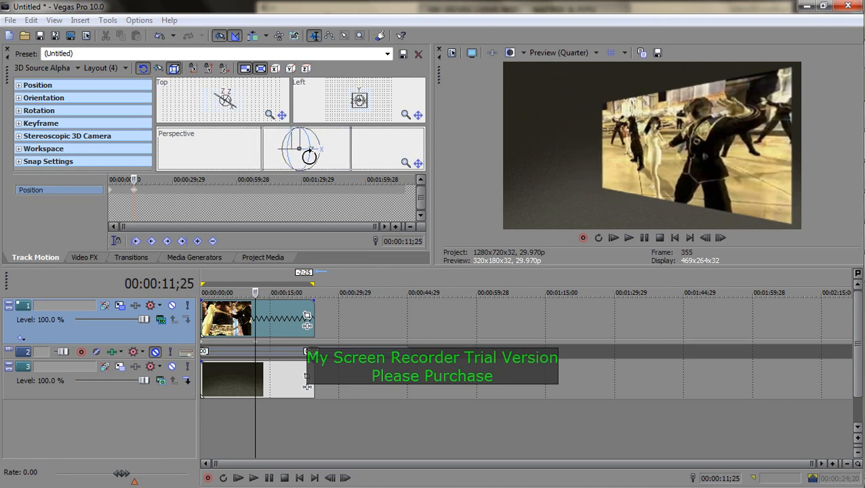
- Add a position keyframe at 00:00:23;12 and restore track 1's box to its default full-frame placement
left_click(156, 191)
left_click_drag(156, 180, 158, 180)
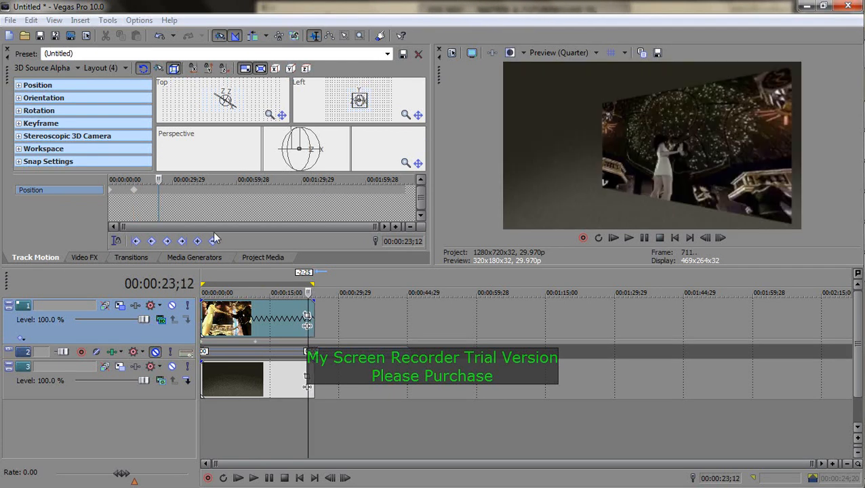
right_click(311, 156)
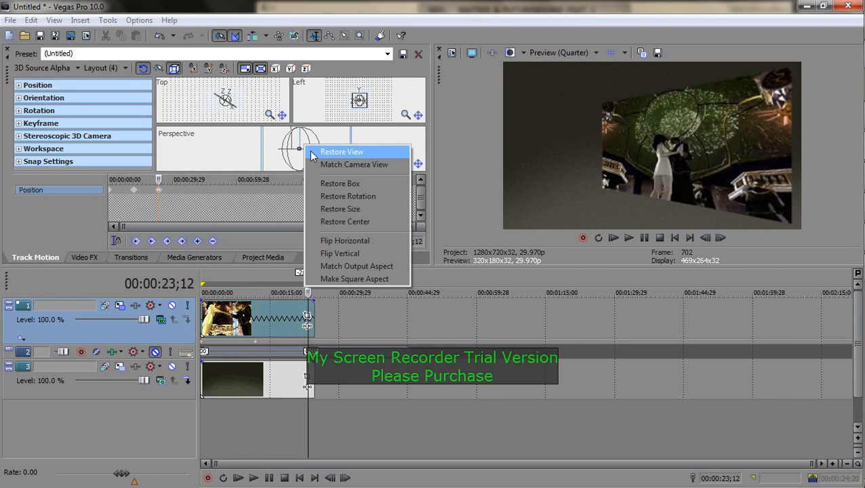
left_click(339, 182)
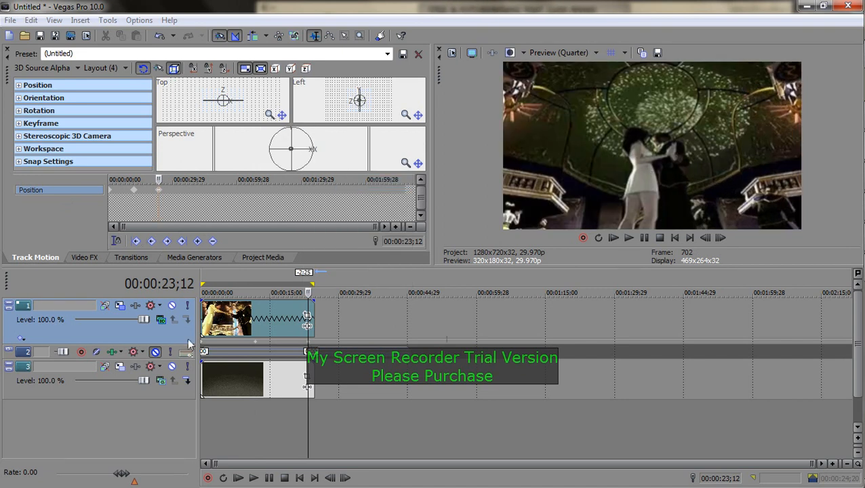
- Duplicate track 1 and select the duplicated clip on track 2 at 00:00:07;22
right_click(336, 320)
left_click(353, 360)
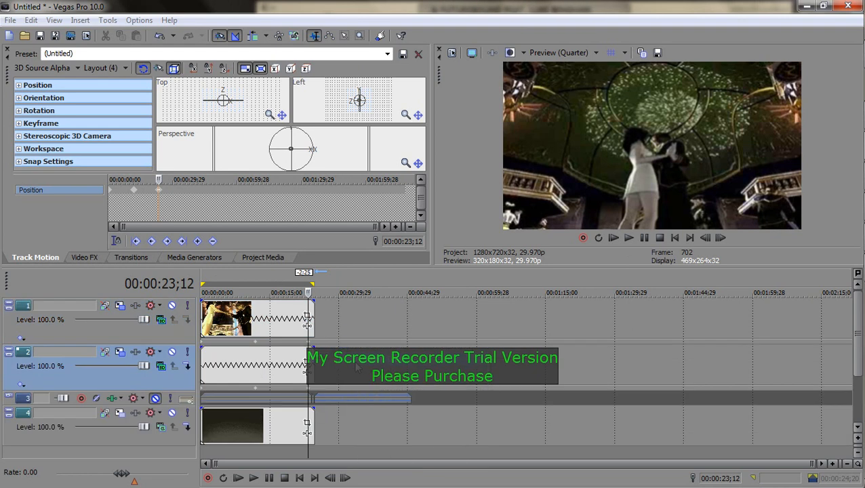
left_click(236, 368)
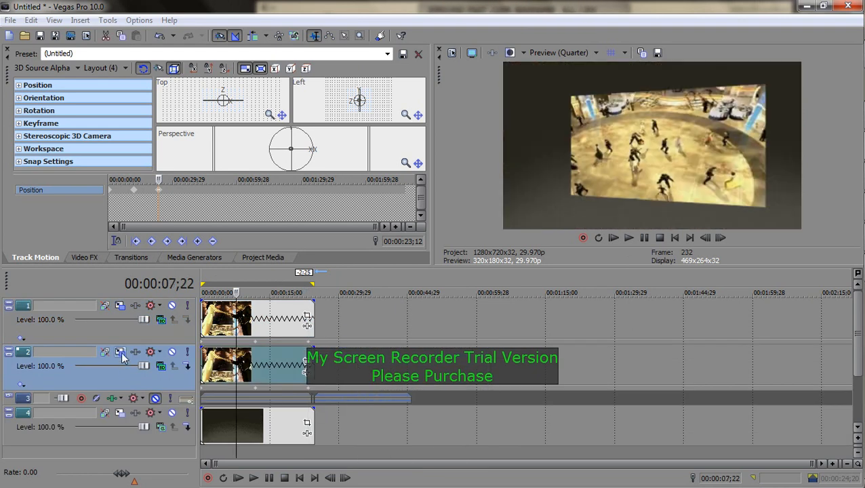
- Apply the Cookie Cutter effect with the Square, Center, White Border preset to the dance clip on track 2
left_click(7, 51)
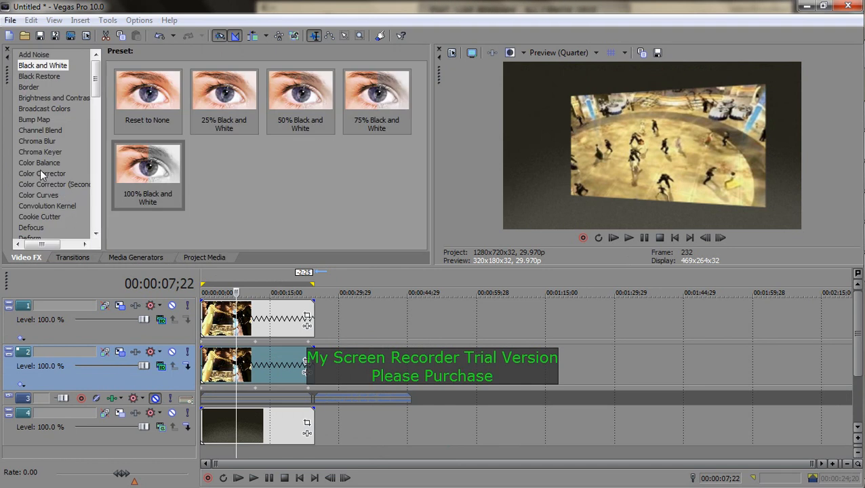
left_click(39, 217)
left_click_drag(300, 101, 235, 366)
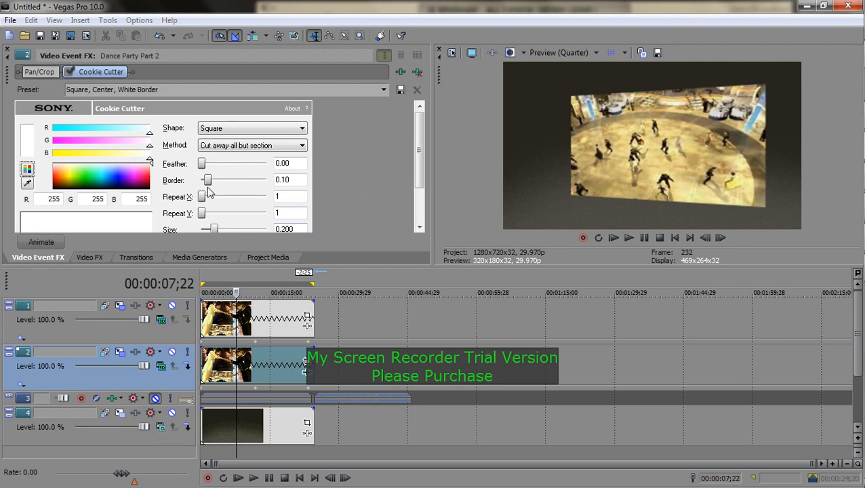
- Set the Cookie Cutter's border to 0.00, Repeat X to 10 and feather to 0.40
left_click_drag(206, 182, 435, 188)
left_click_drag(420, 145, 421, 156)
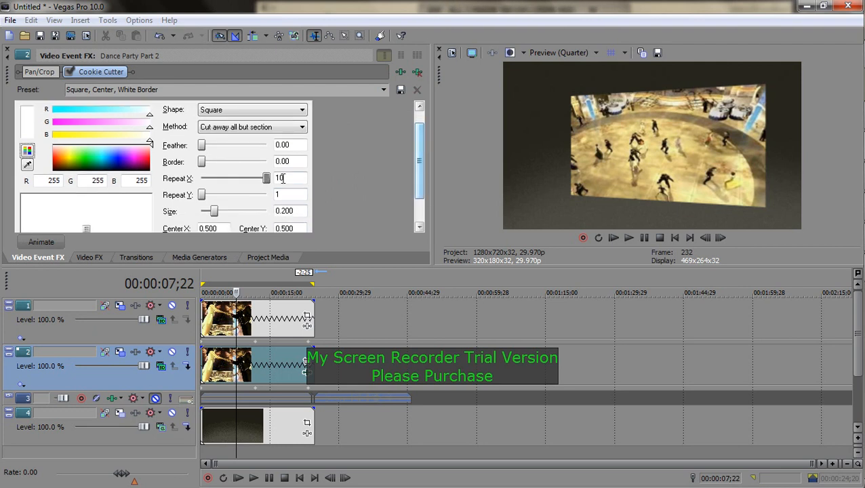
left_click_drag(202, 145, 215, 145)
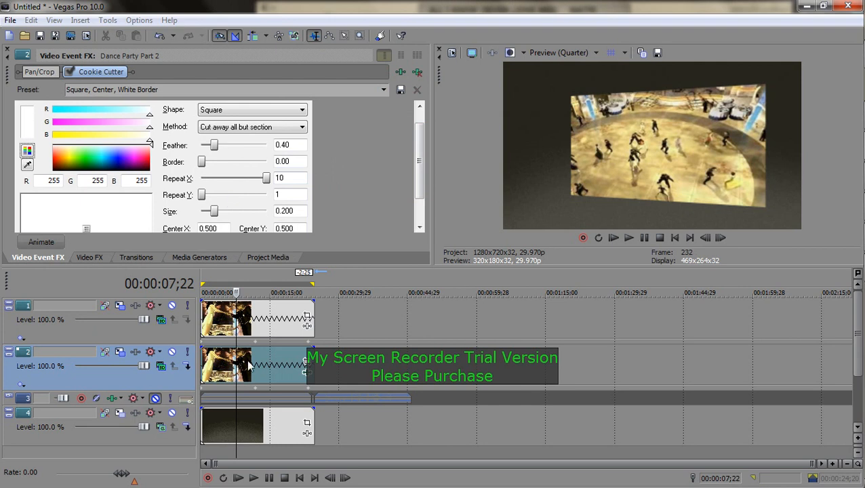
- Open track 2's motion settings and flip the track vertically at its first keyframe, 00:00:00;00
left_click(119, 353)
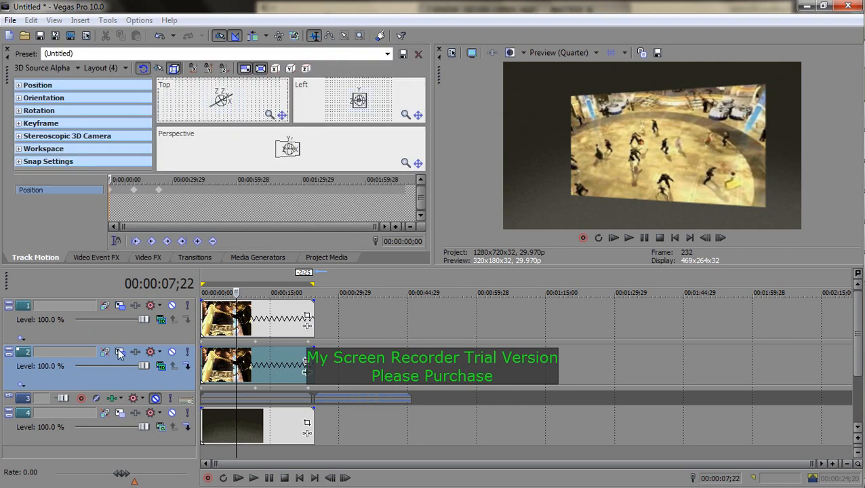
left_click(110, 191)
scroll(282, 144, "up", 4)
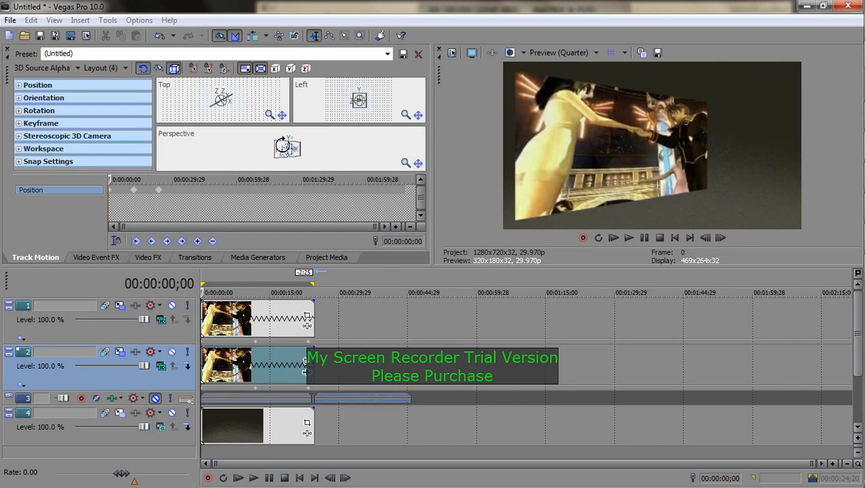
scroll(282, 145, "up", 2)
right_click(283, 147)
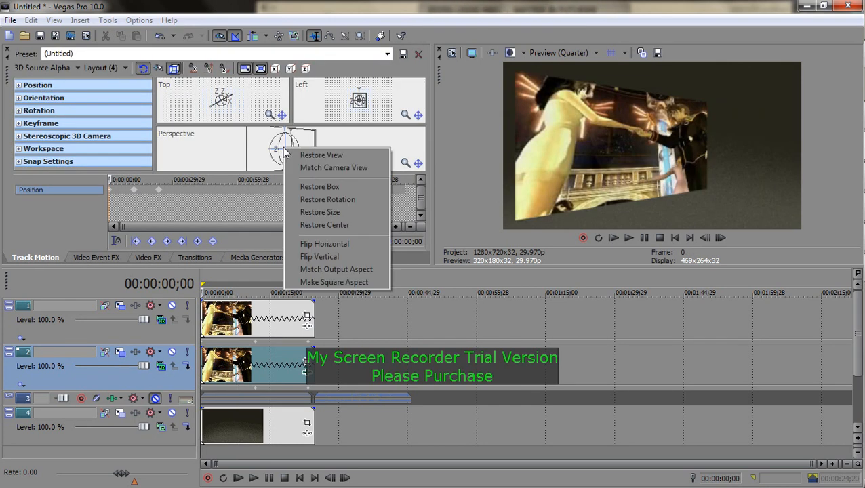
left_click(298, 256)
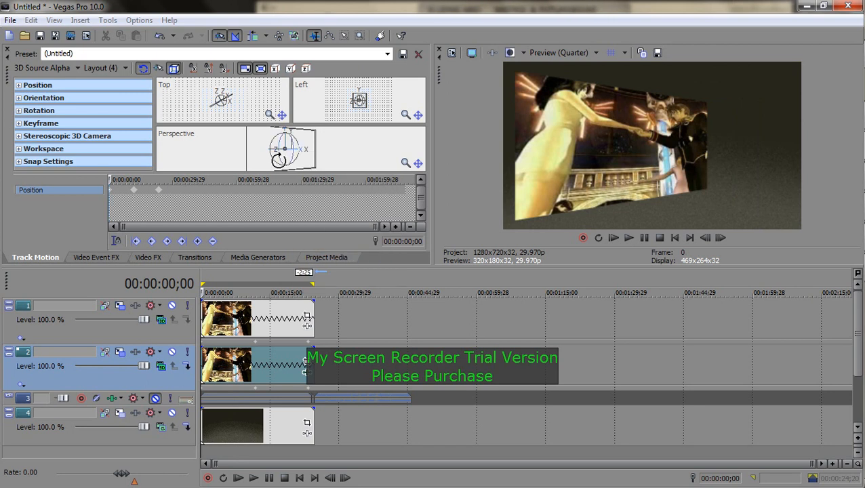
- Shift the flipped duplicate on track 2 straight down beneath the original dance clip at keyframe 00:00:00;00
key("Up")
key("Up")
key("Up")
key("Up")
key("Up")
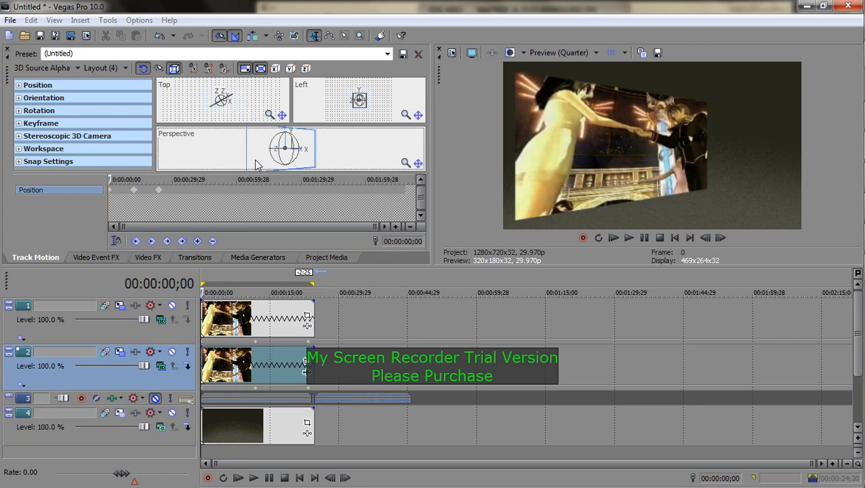
key("Down")
key("Down")
key("Down")
key("Down")
key("Down")
key("Down")
key("Down")
key("Down")
key("Down")
key("Down")
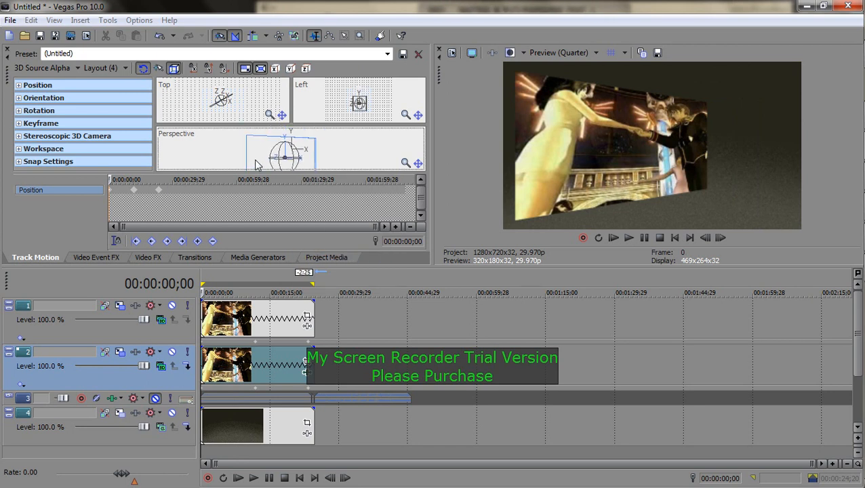
key("Down")
key("Down")
key("Down")
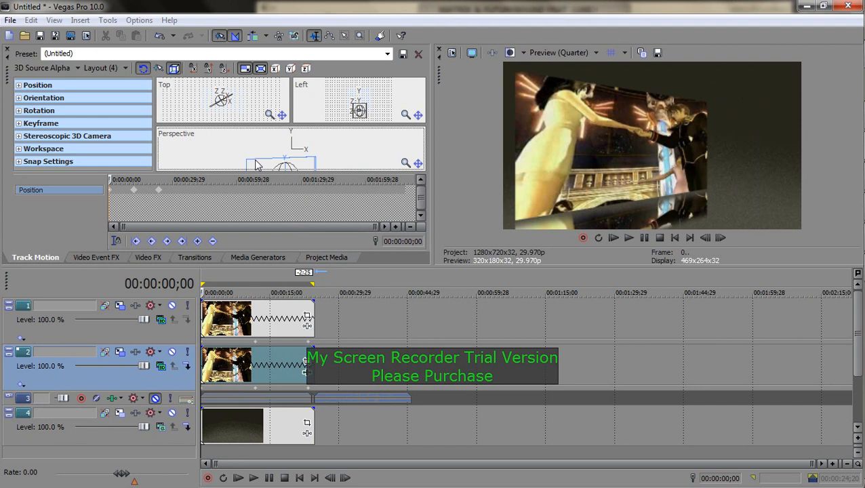
key("Down")
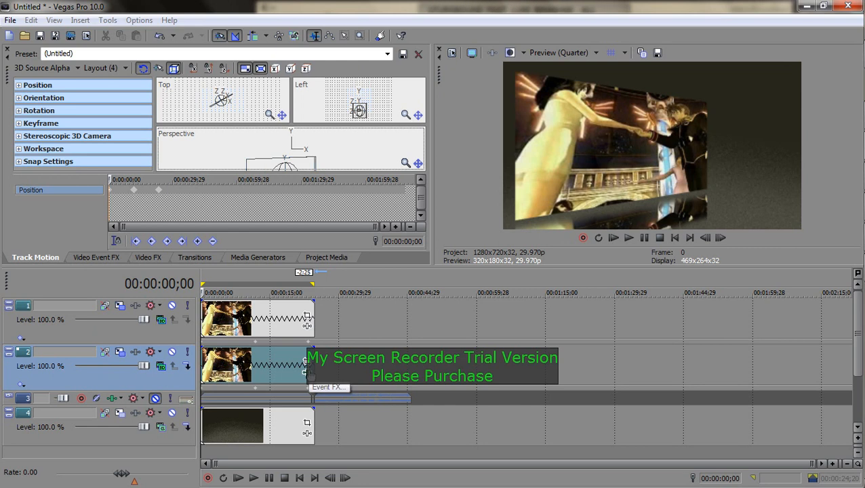
- Reopen the track 2 clip's Cookie Cutter effect and move its centre to X 0.519, Y 0.704
left_click(307, 371)
left_click_drag(416, 134, 416, 155)
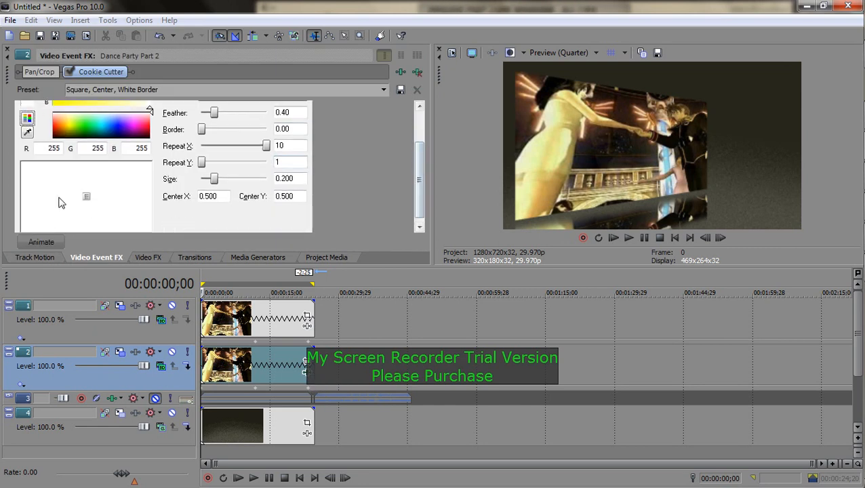
left_click_drag(87, 201, 88, 211)
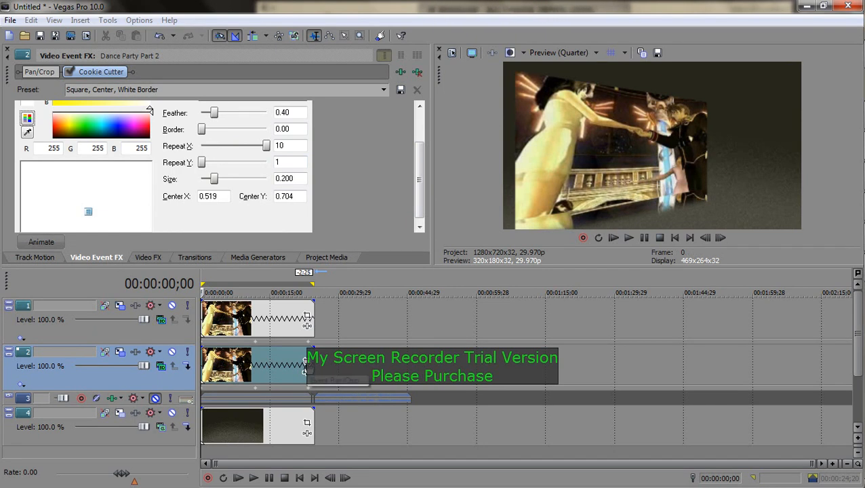
left_click(123, 353)
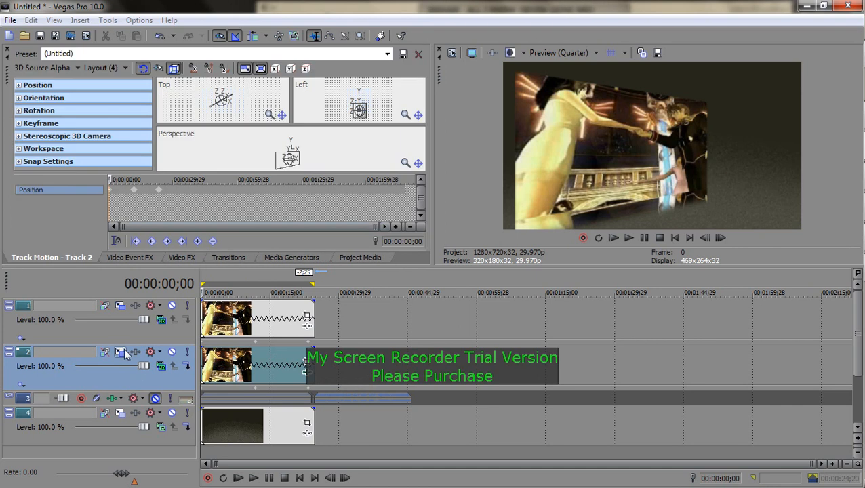
scroll(312, 158, "up", 3)
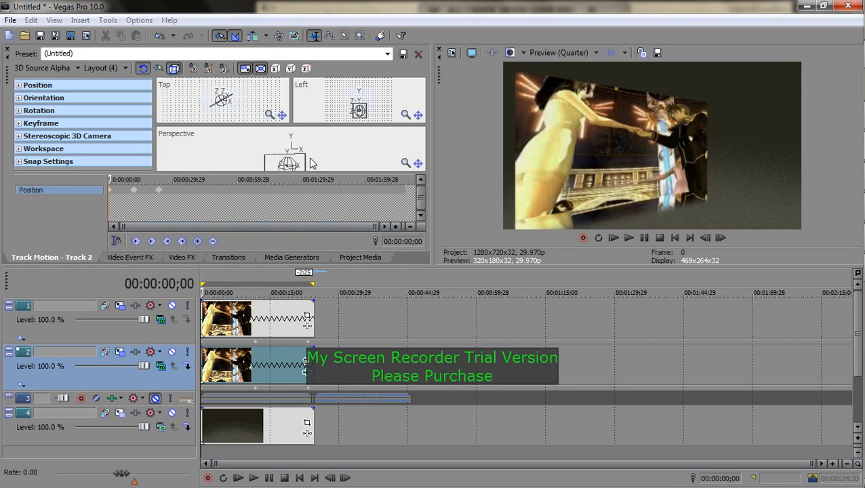
left_click_drag(364, 154, 361, 130)
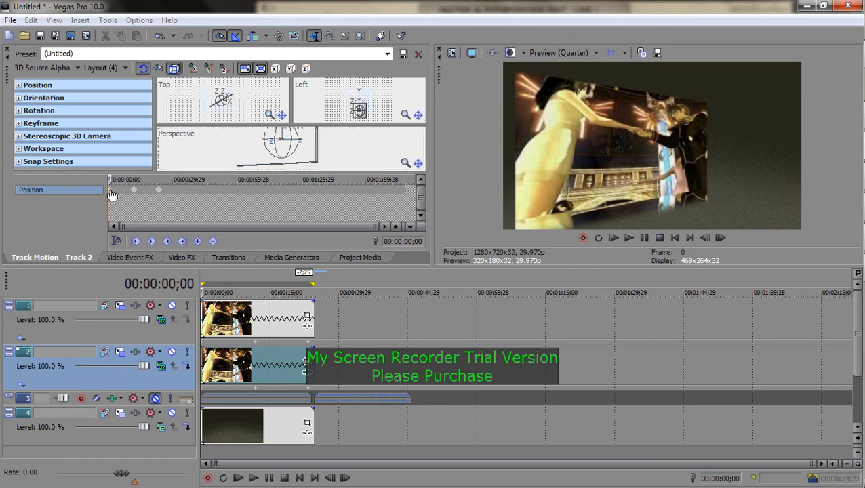
left_click_drag(254, 144, 283, 147)
left_click_drag(340, 161, 262, 158)
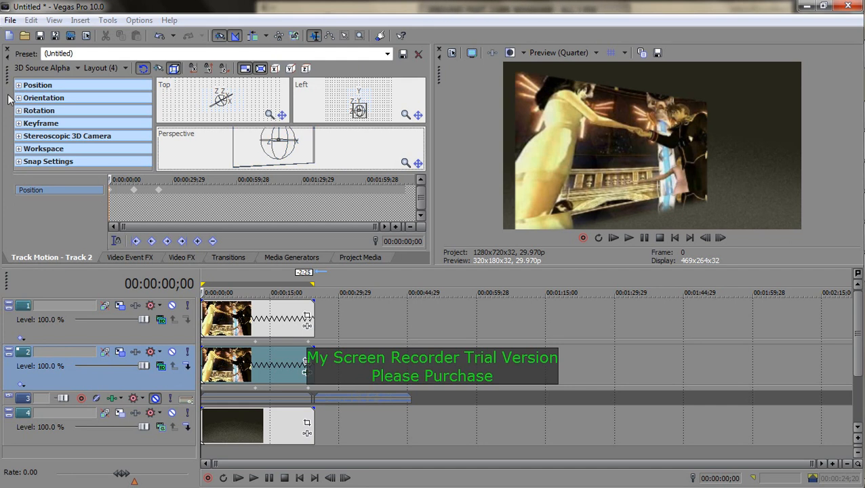
left_click(8, 50)
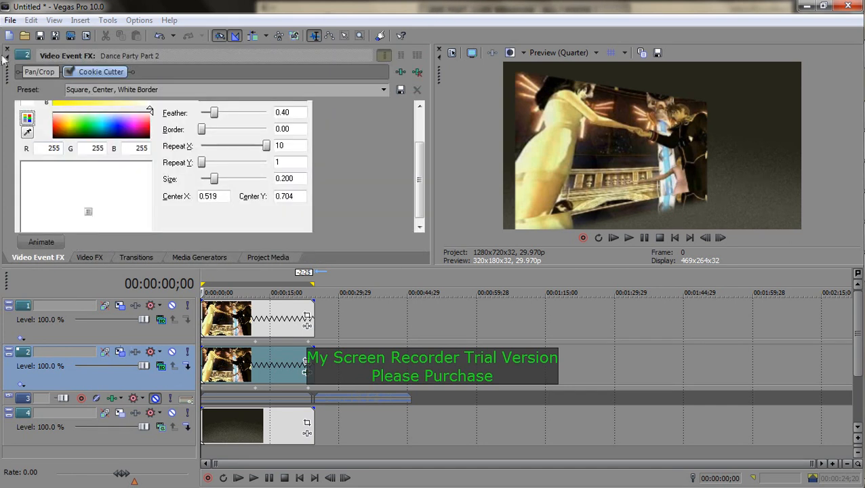
- Reopen track 2's motion settings, nudge the flipped duplicate slightly lower at the first keyframe, and reduce its clip's opacity to about half
left_click(119, 351)
left_click_drag(293, 154, 280, 164)
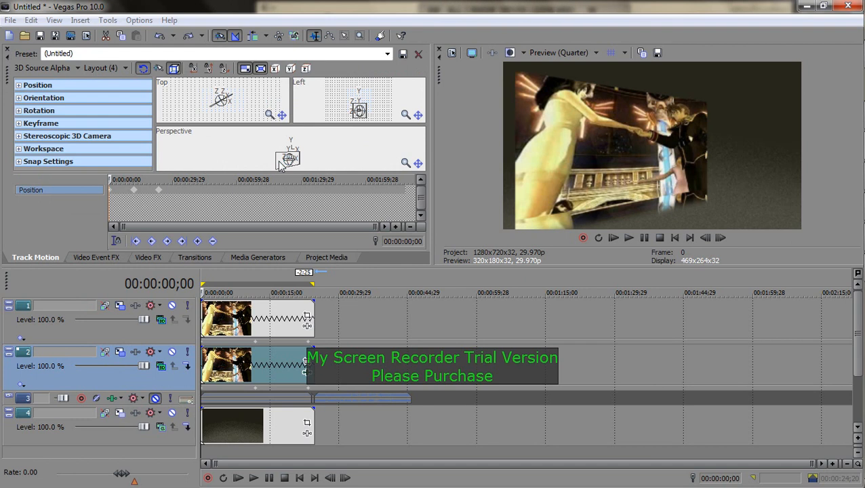
scroll(280, 165, "up", 1)
left_click(280, 165)
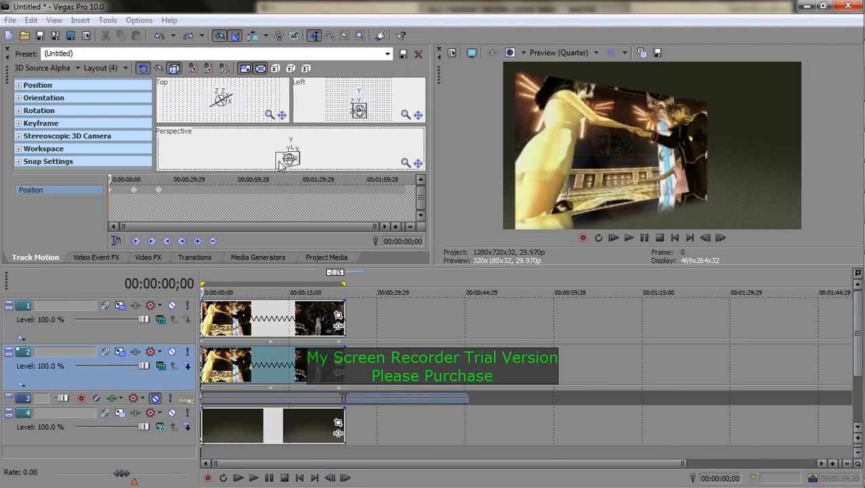
left_click_drag(280, 166, 280, 166)
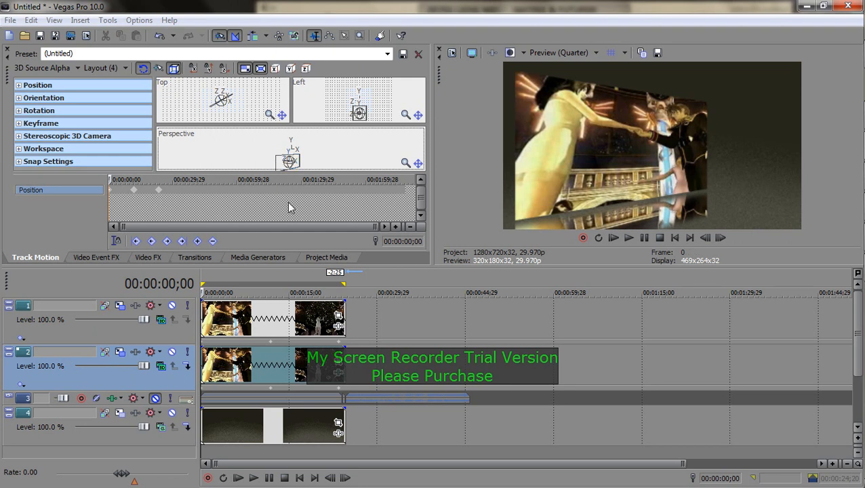
left_click_drag(255, 358, 256, 371)
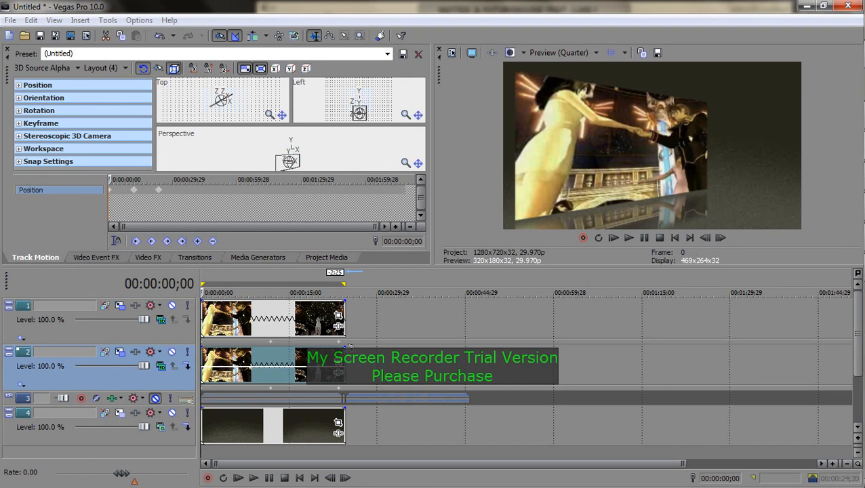
- Flip track 2 vertically at its second motion keyframe, 00:00:11;25
left_click(212, 242)
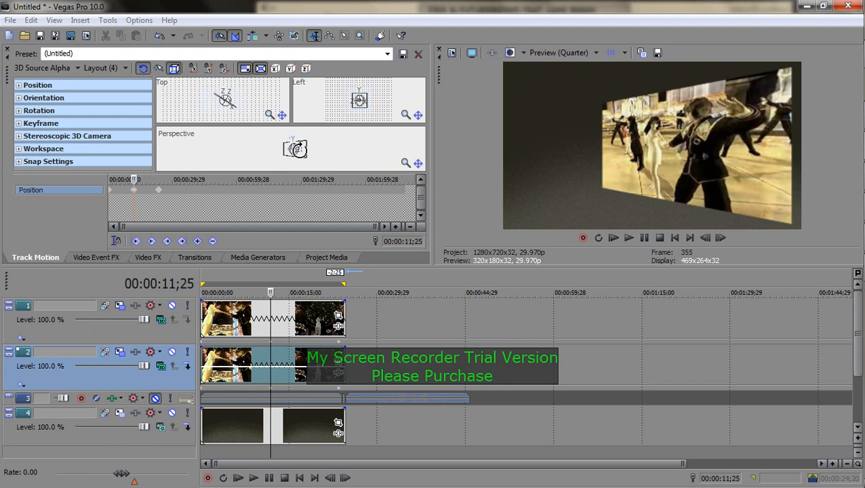
right_click(299, 150)
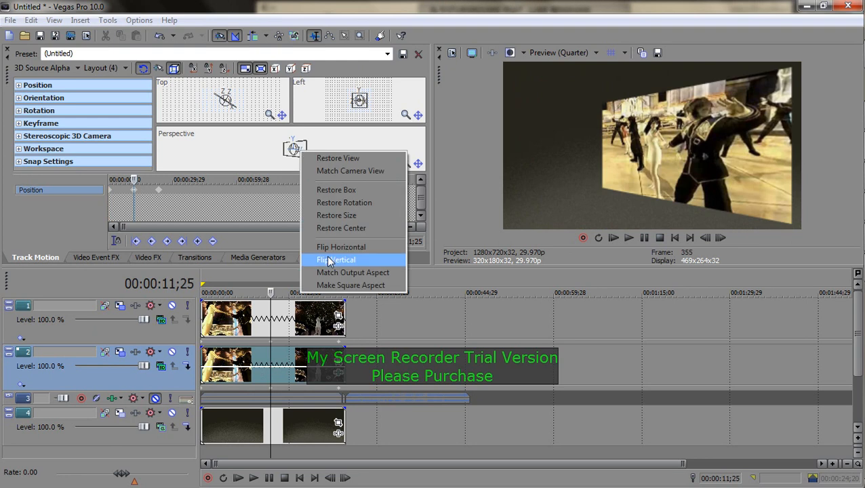
left_click(326, 257)
- Move the flipped track 2 down at keyframe 00:00:11;25 so its upper edge meets the original clip's bottom edge
left_click(304, 155)
key("Up")
key("Up")
key("Up")
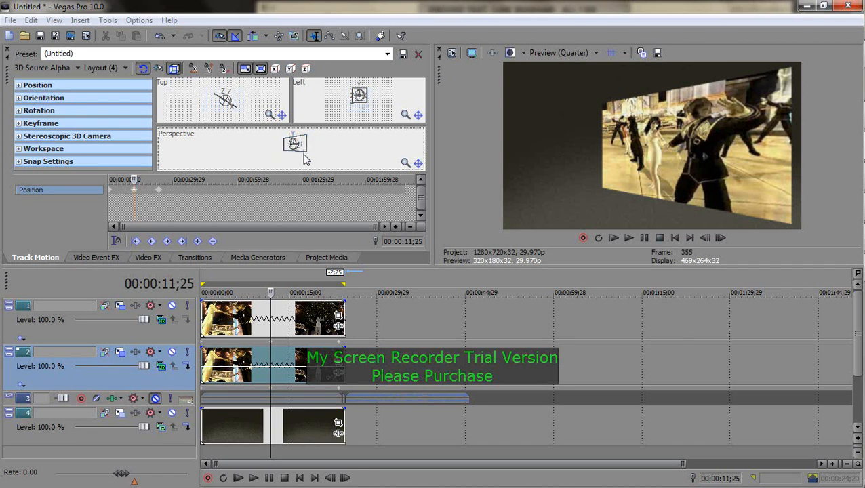
key("Down")
key("Down")
key("Down")
key("Down")
key("Down")
key("Down")
key("Down")
key("Down")
key("Down")
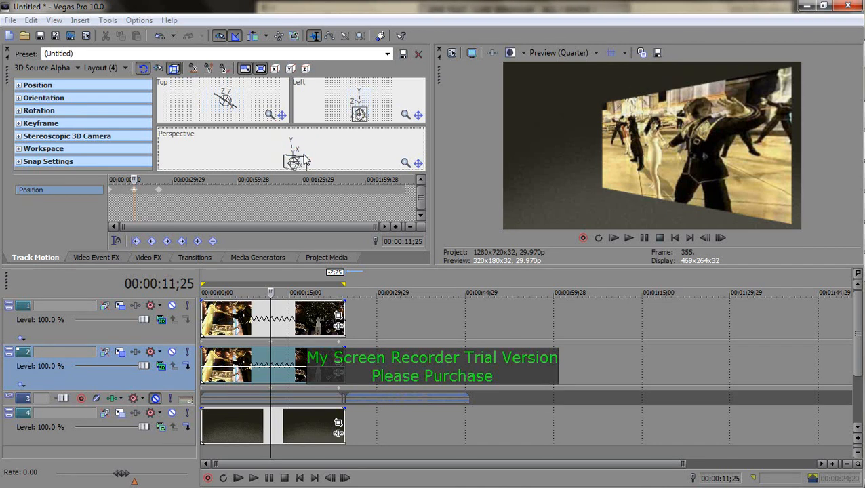
key("Up")
key("Up")
key("Up")
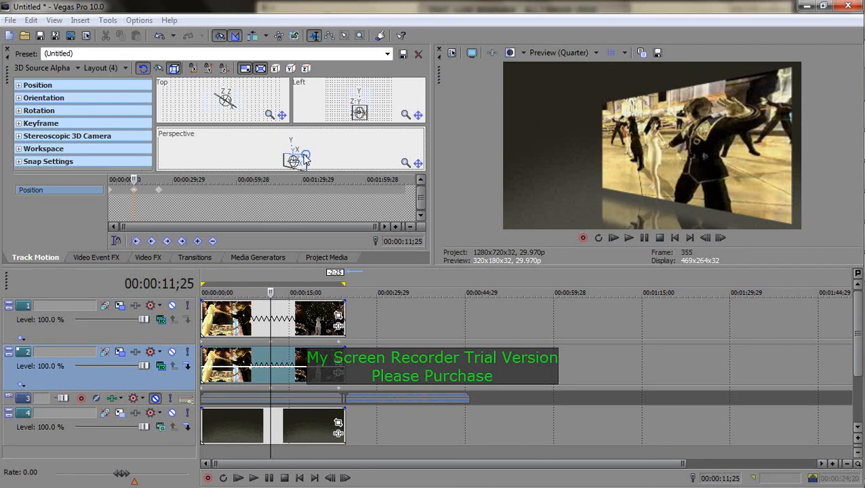
key("Up")
key("Up")
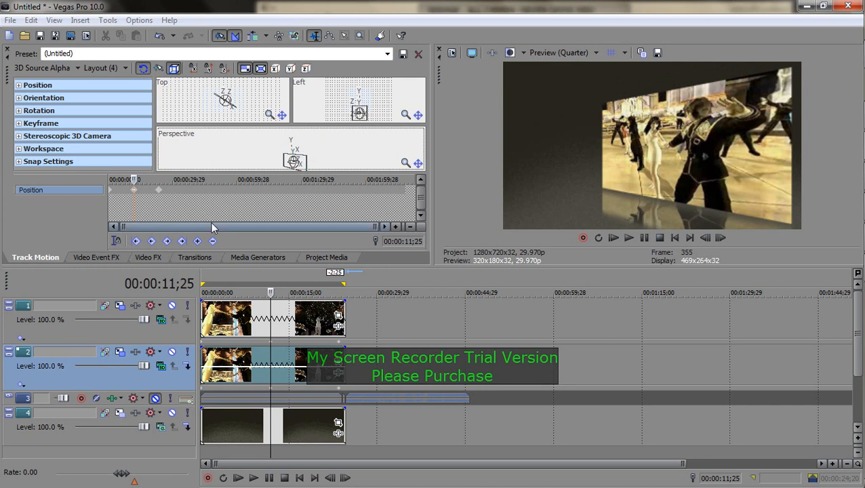
- Flip track 2 vertically at its third motion keyframe, 00:00:23;12
left_click(158, 194)
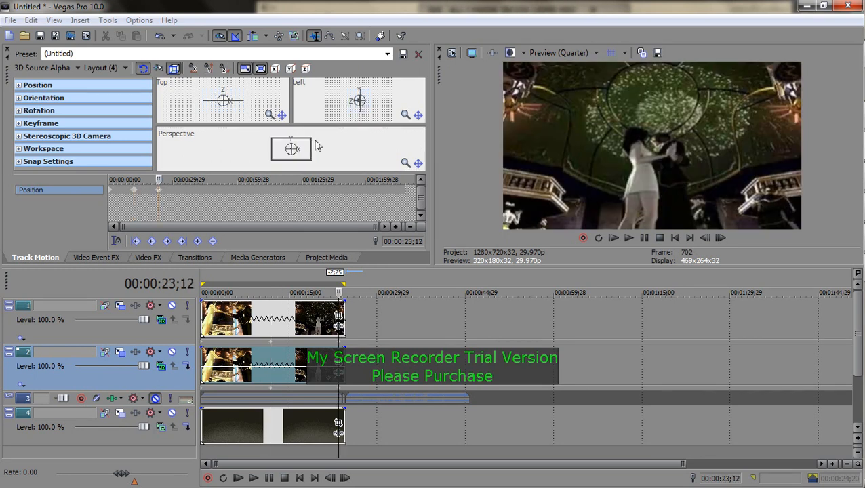
right_click(160, 192)
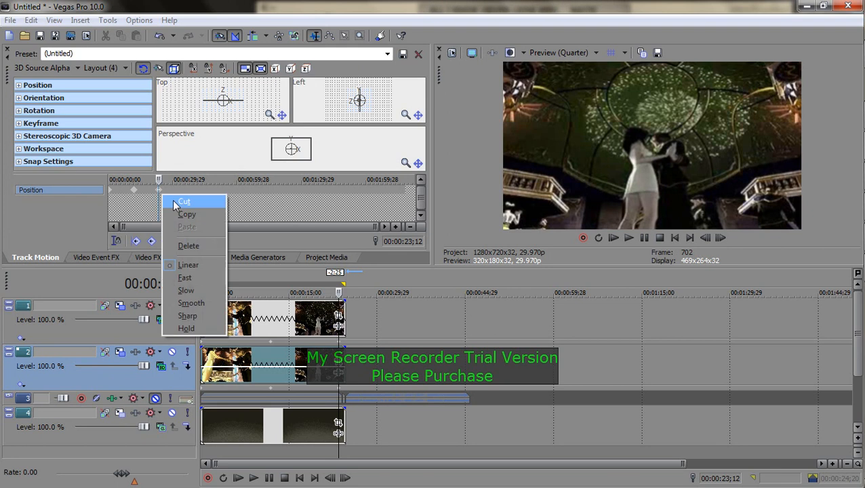
right_click(285, 145)
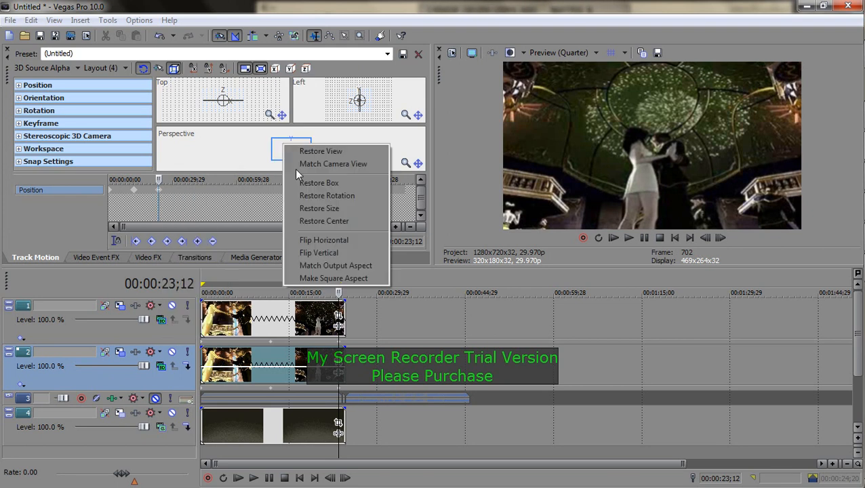
left_click(317, 253)
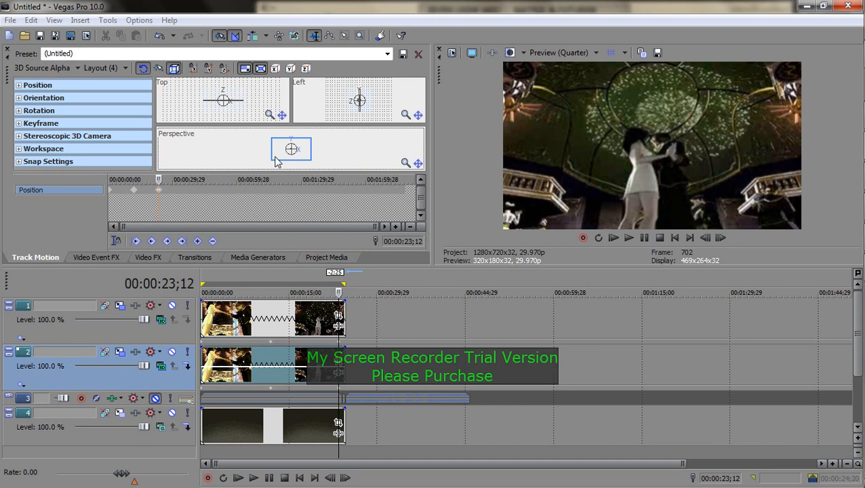
- Move the flipped track 2 down beneath the full-frame dance clip at keyframe 00:00:23;12
left_click(134, 193)
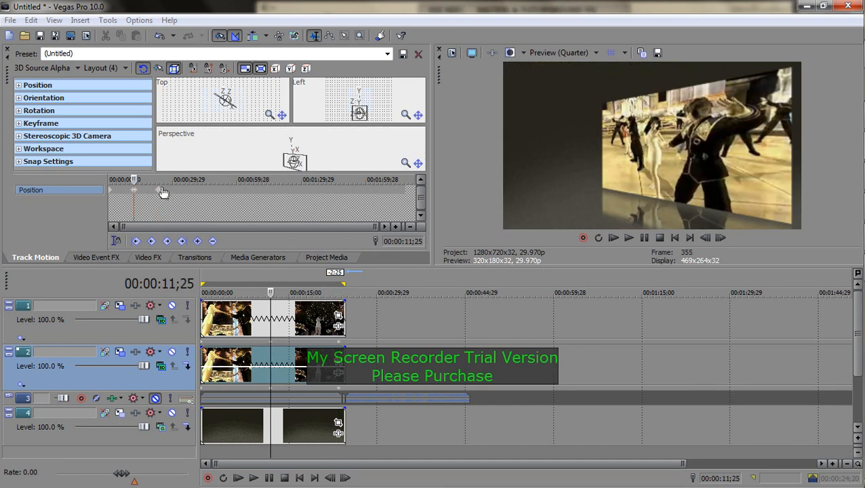
left_click(159, 193)
left_click(278, 160)
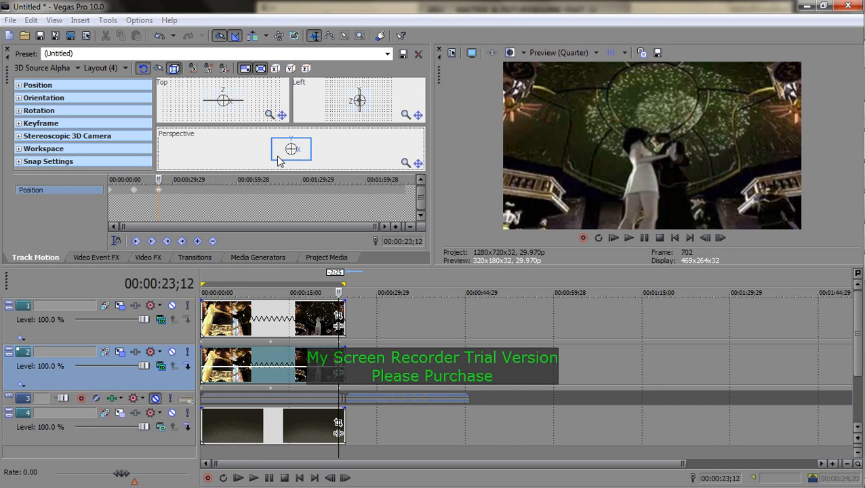
key("Down")
key("Down")
key("Down")
key("Down")
key("Down")
key("Down")
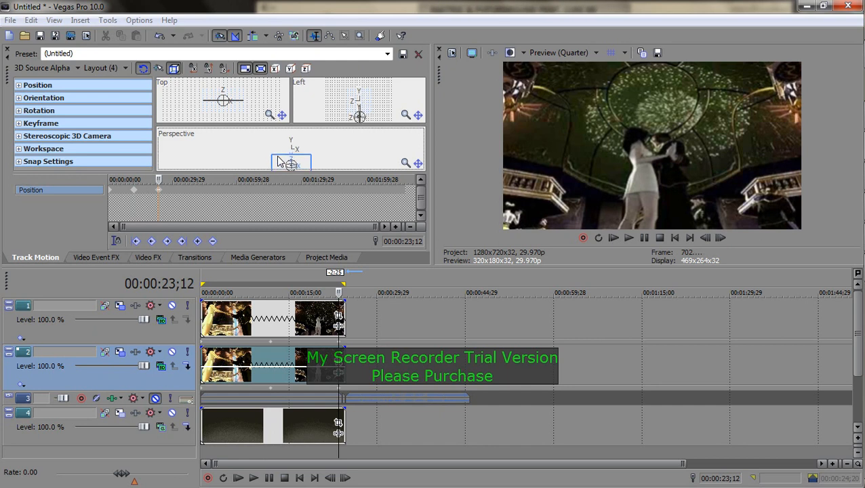
- Play the timeline from near its start to check the animated clip and its reflection, pausing near the end
left_click(206, 321)
left_click(252, 478)
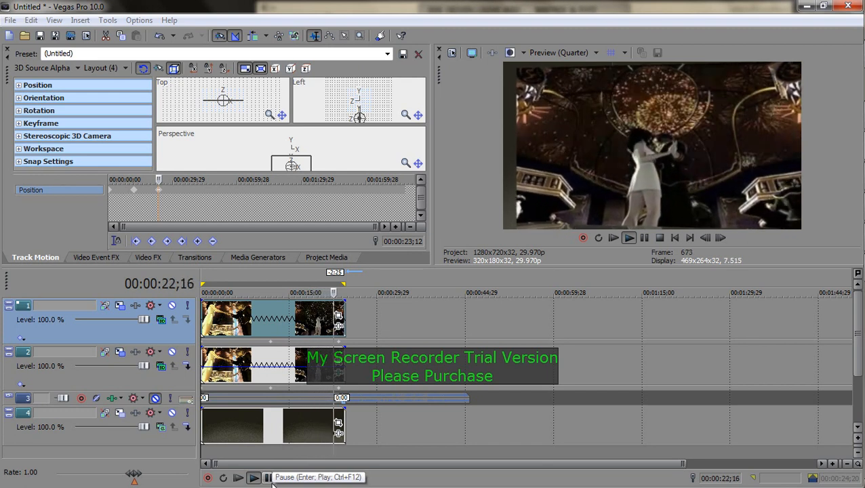
left_click(268, 479)
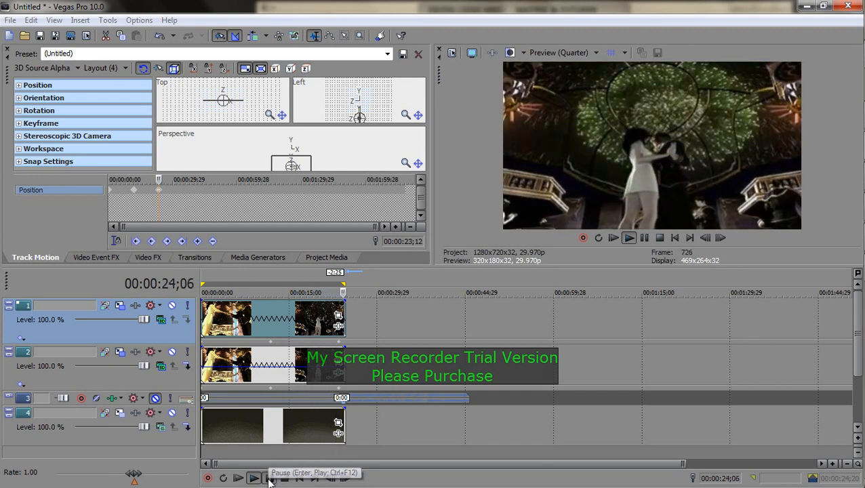
mouse_move(844, 270)
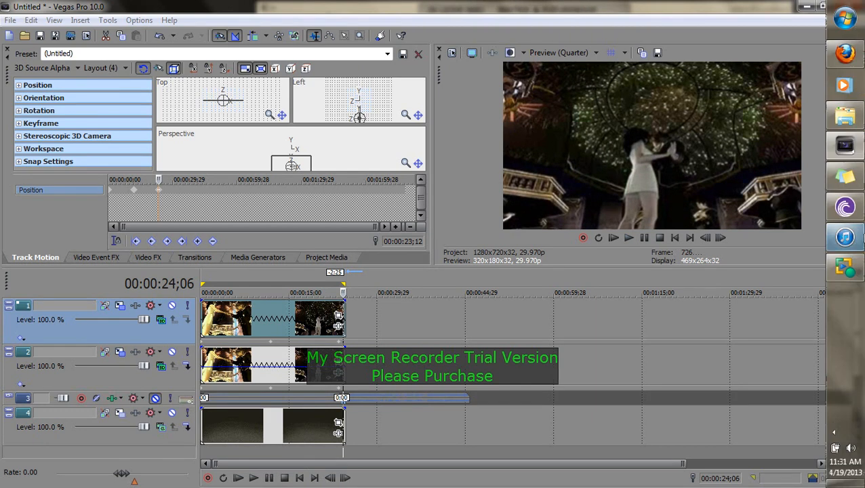
left_click(844, 270)
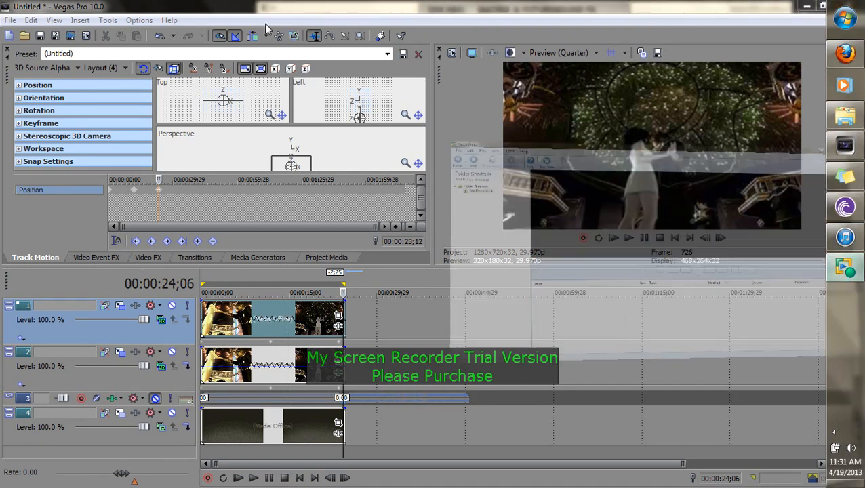